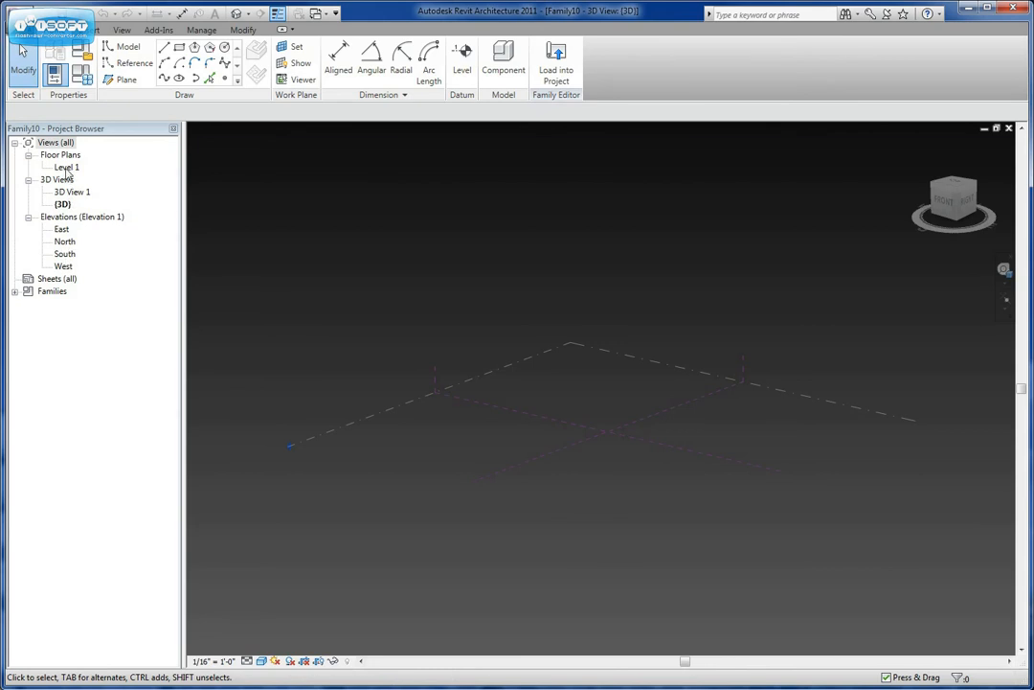
In the Level 1 plan, draw chained model lines: a top edge, then 64' down, 80' right, 96' down and 80' left
{"action": "double_click", "coordinate": [66, 168]}
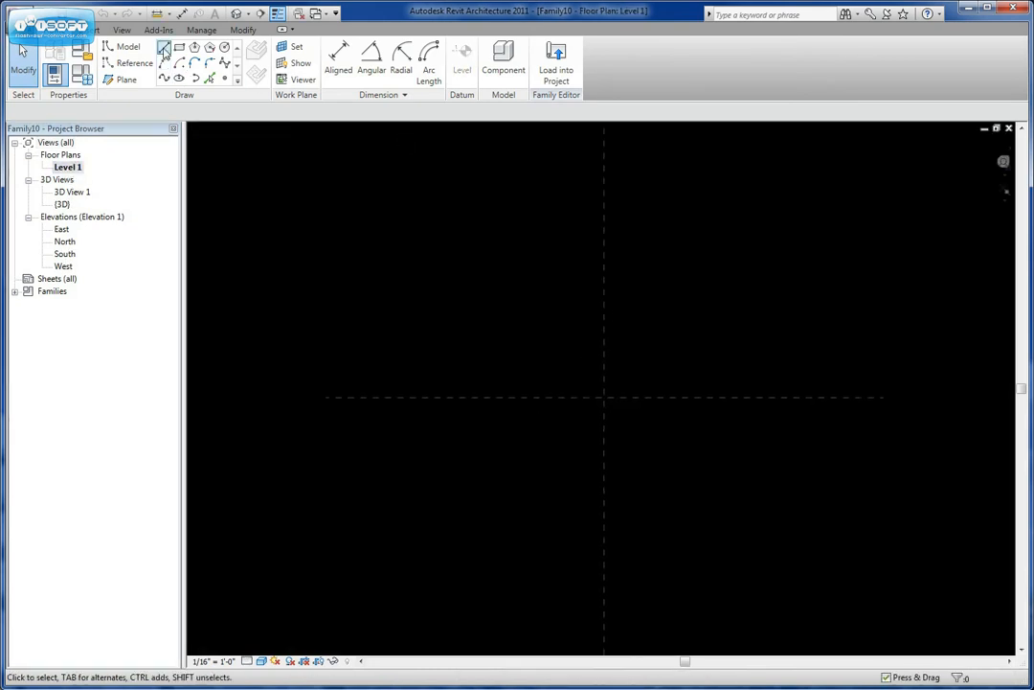
{"action": "left_click", "coordinate": [163, 49]}
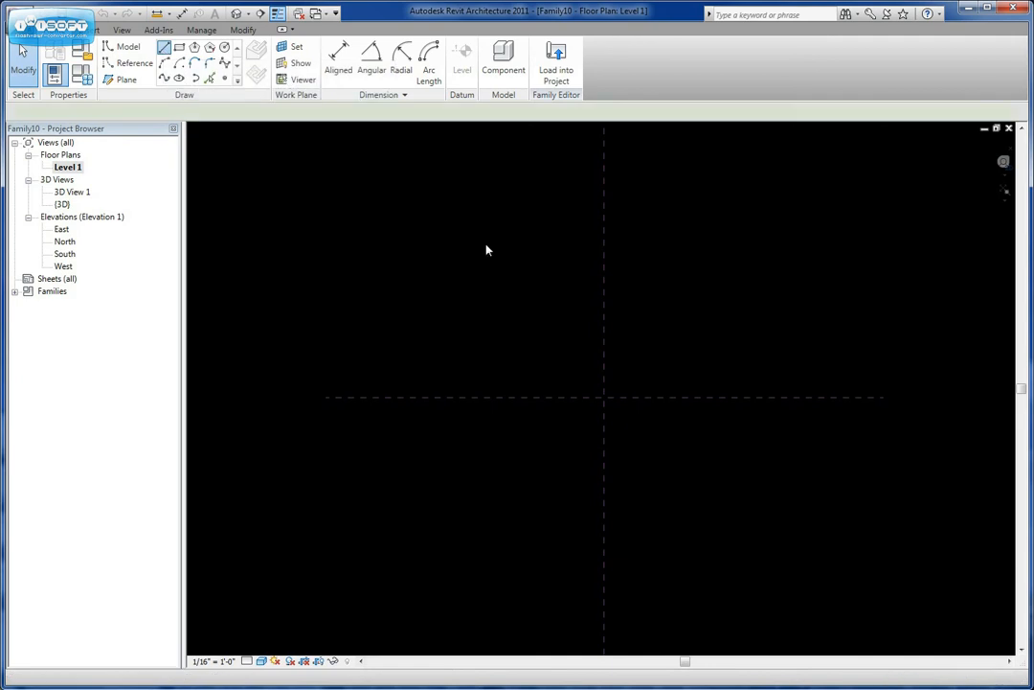
{"action": "left_click", "coordinate": [471, 210]}
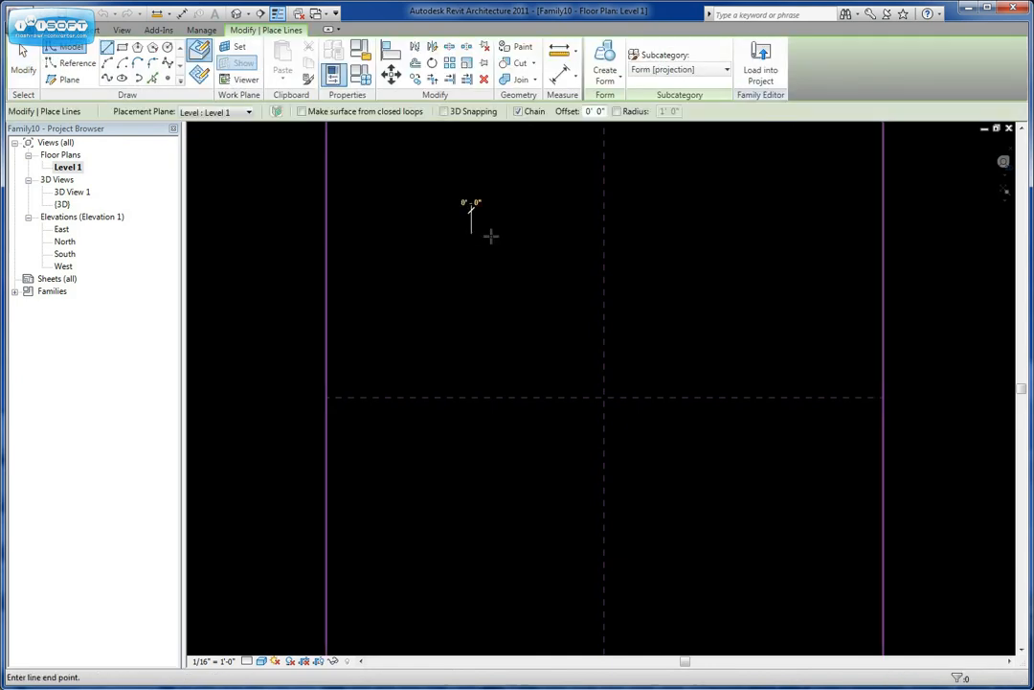
{"action": "left_click", "coordinate": [674, 235]}
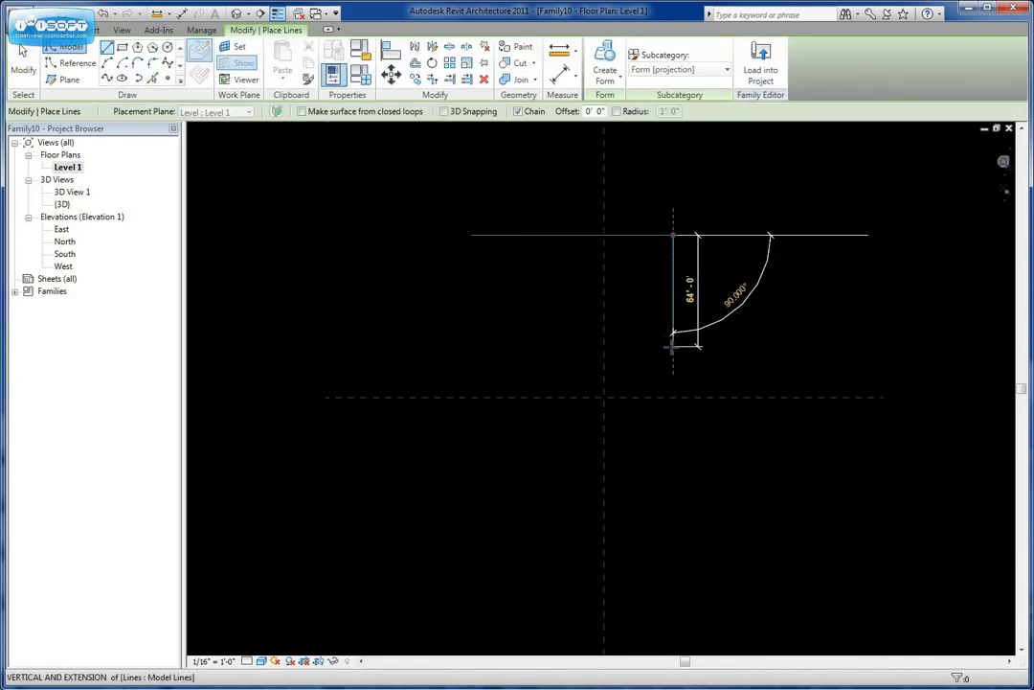
{"action": "left_click", "coordinate": [674, 346]}
{"action": "left_click", "coordinate": [814, 347]}
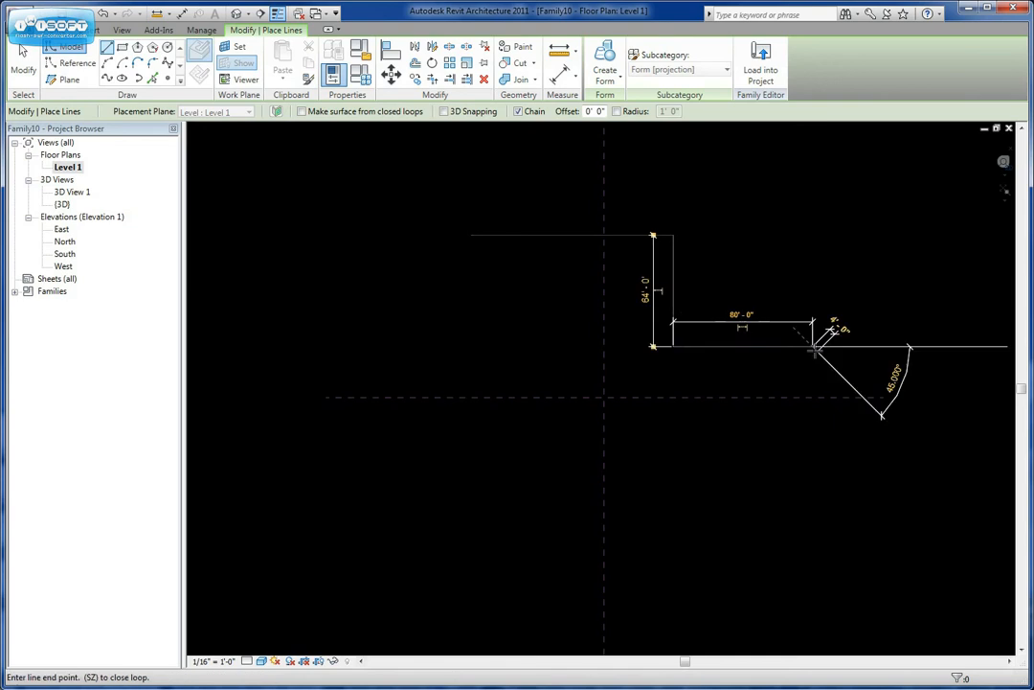
{"action": "left_click", "coordinate": [814, 515]}
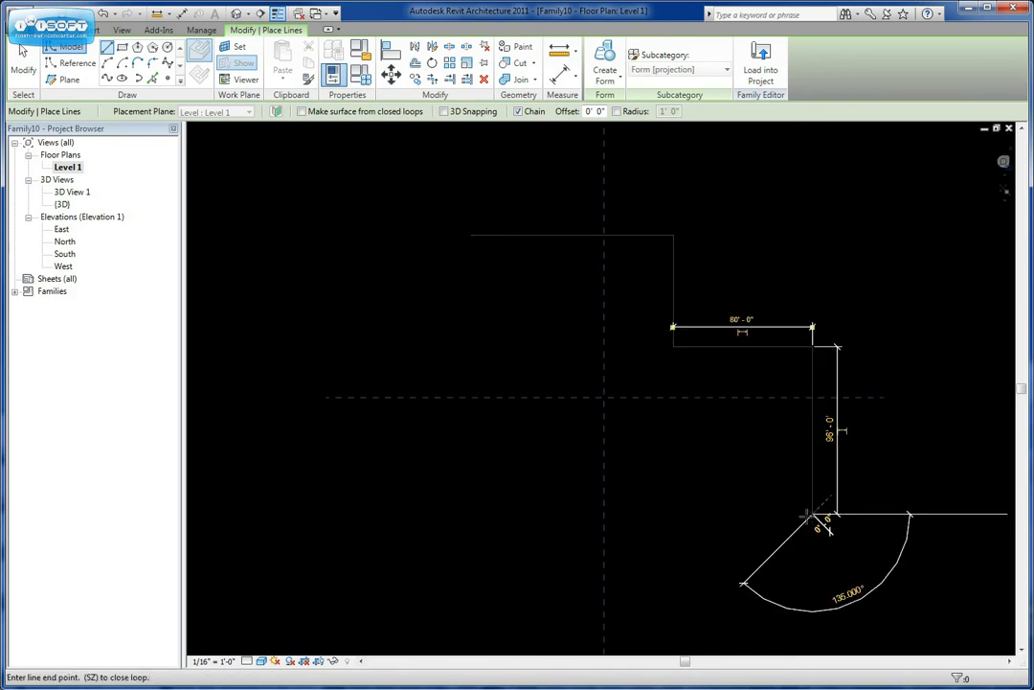
{"action": "left_click", "coordinate": [673, 514]}
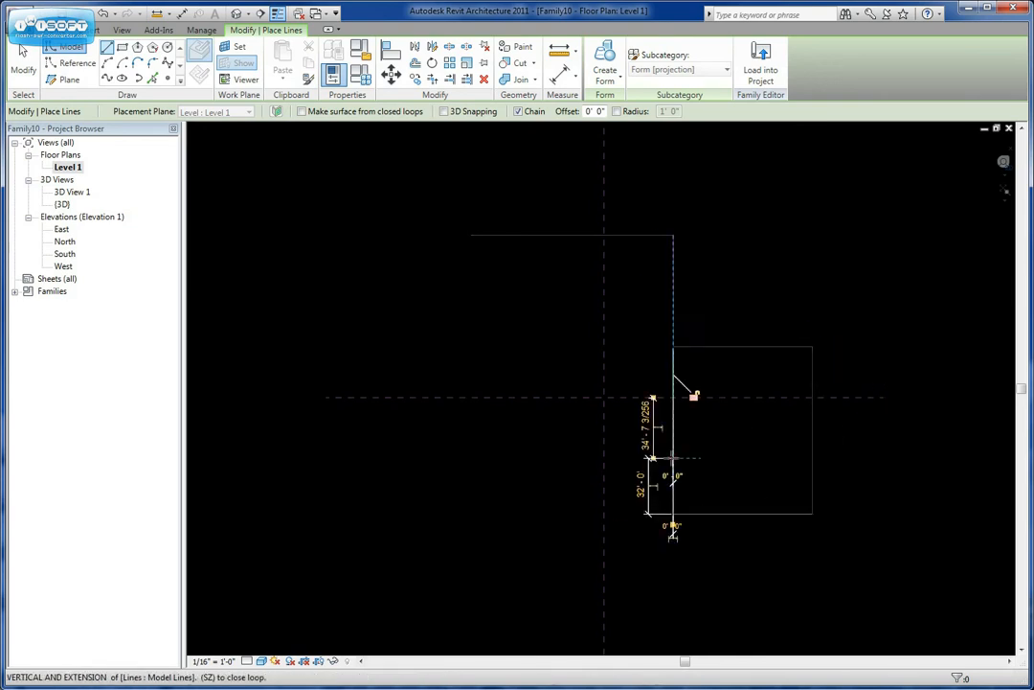
Close the stepped outline with segments 32' up, left under the top edge, 44' up, 48' left and 84' up to the start point
{"action": "left_click", "coordinate": [673, 458]}
{"action": "left_click", "coordinate": [555, 458]}
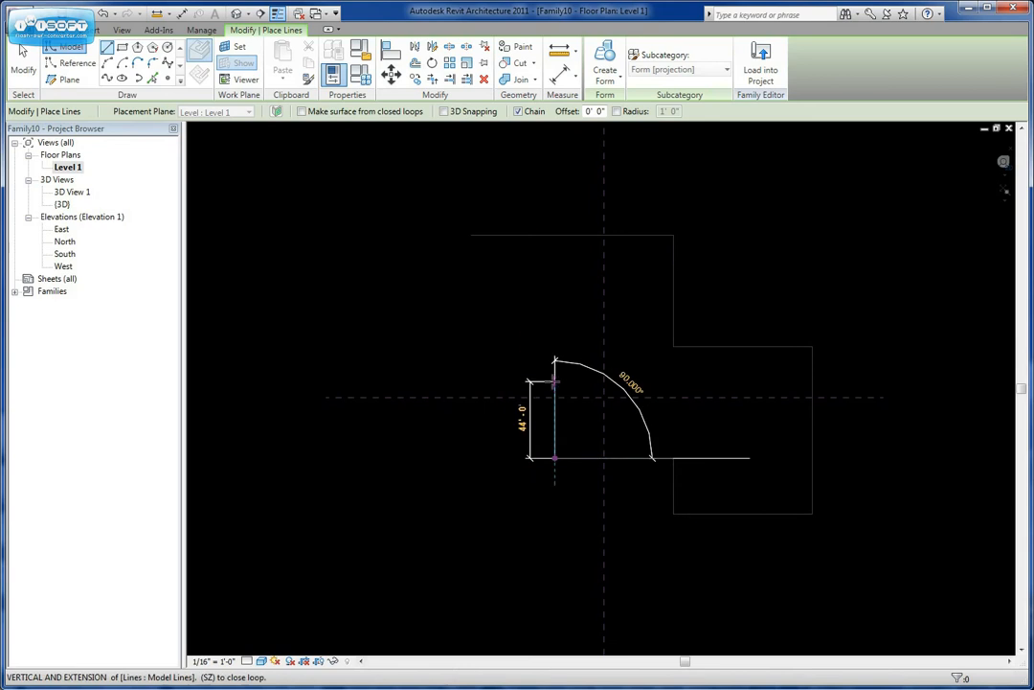
{"action": "left_click", "coordinate": [555, 381]}
{"action": "left_click", "coordinate": [471, 381]}
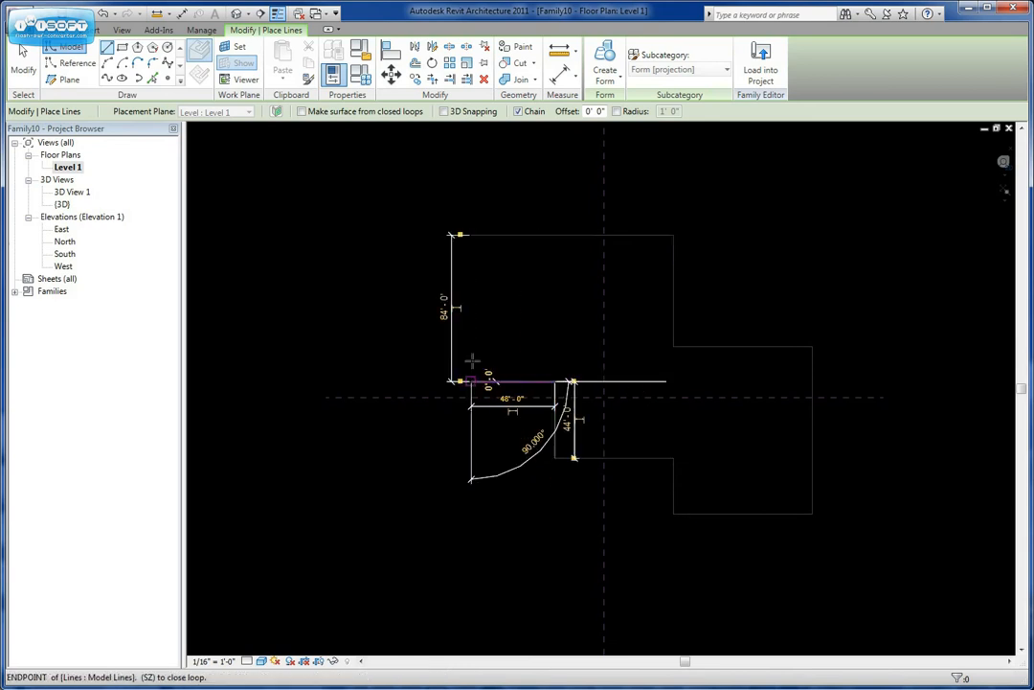
{"action": "left_click", "coordinate": [471, 233]}
{"action": "scroll", "coordinate": [581, 330], "scroll_direction": "up", "scroll_amount": 4}
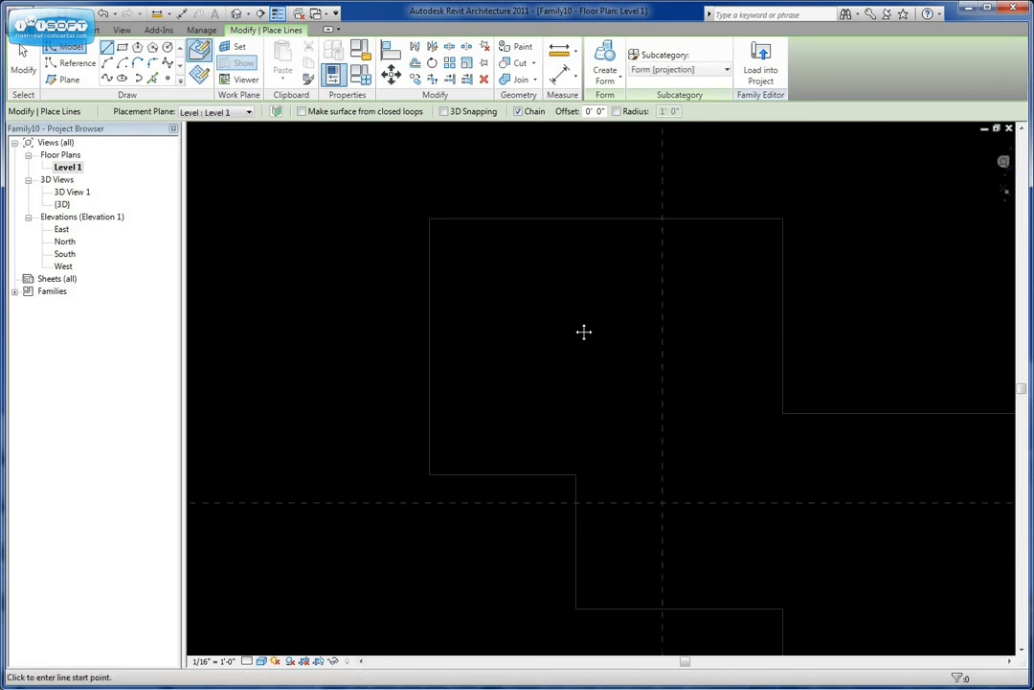
{"action": "scroll", "coordinate": [661, 301], "scroll_direction": "down", "scroll_amount": 2}
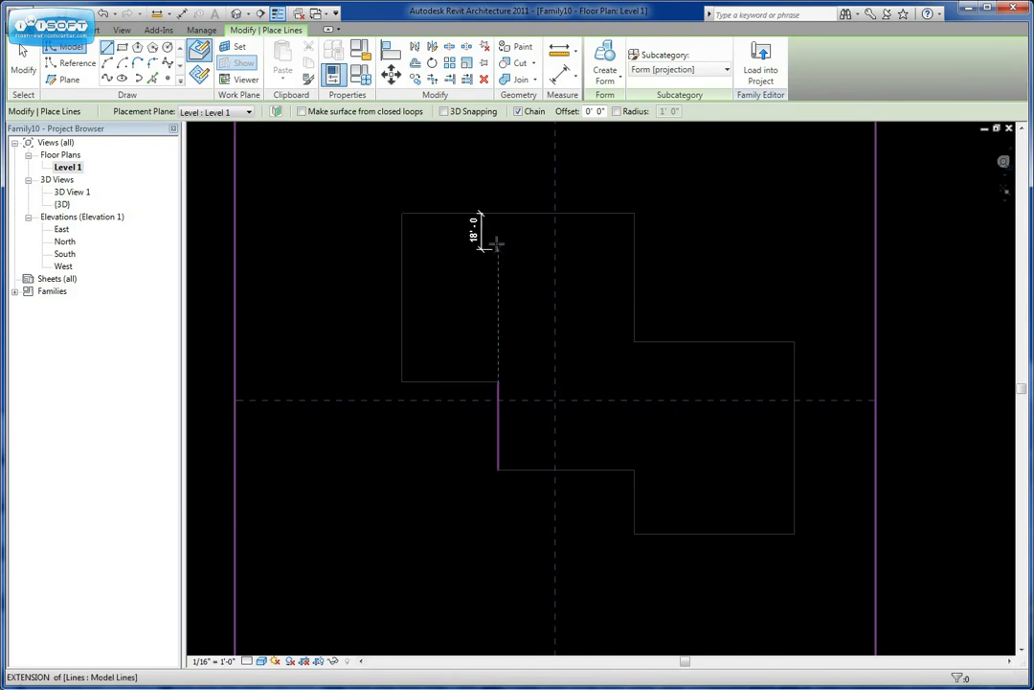
{"action": "key", "text": "Escape"}
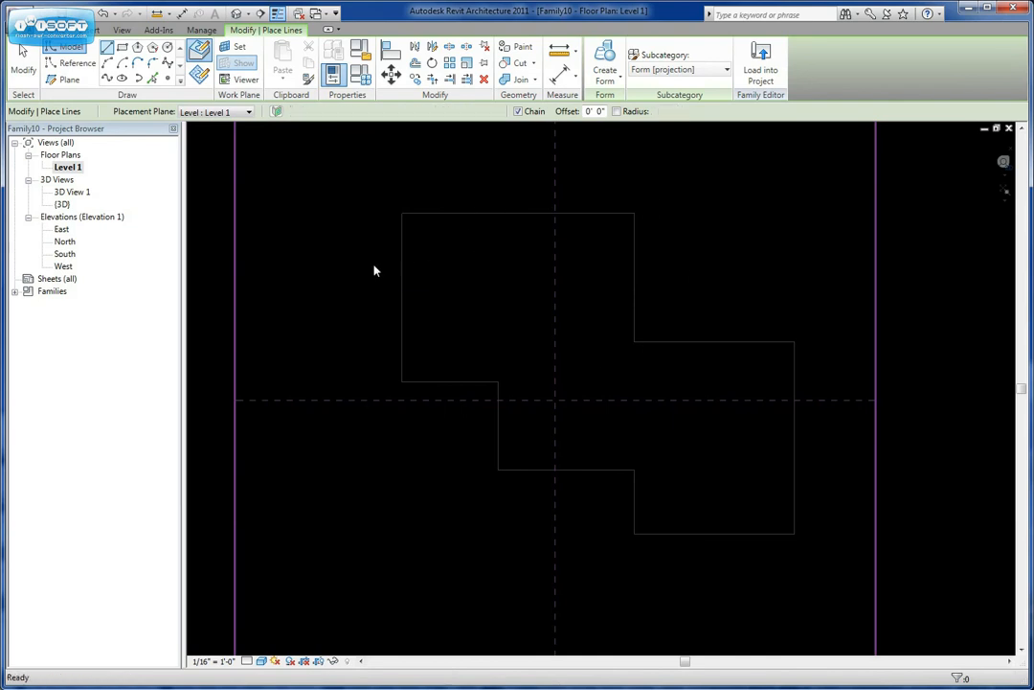
In the 3D view, select the whole chain of outline lines and create a solid form from it
{"action": "key", "text": "ctrl+Tab"}
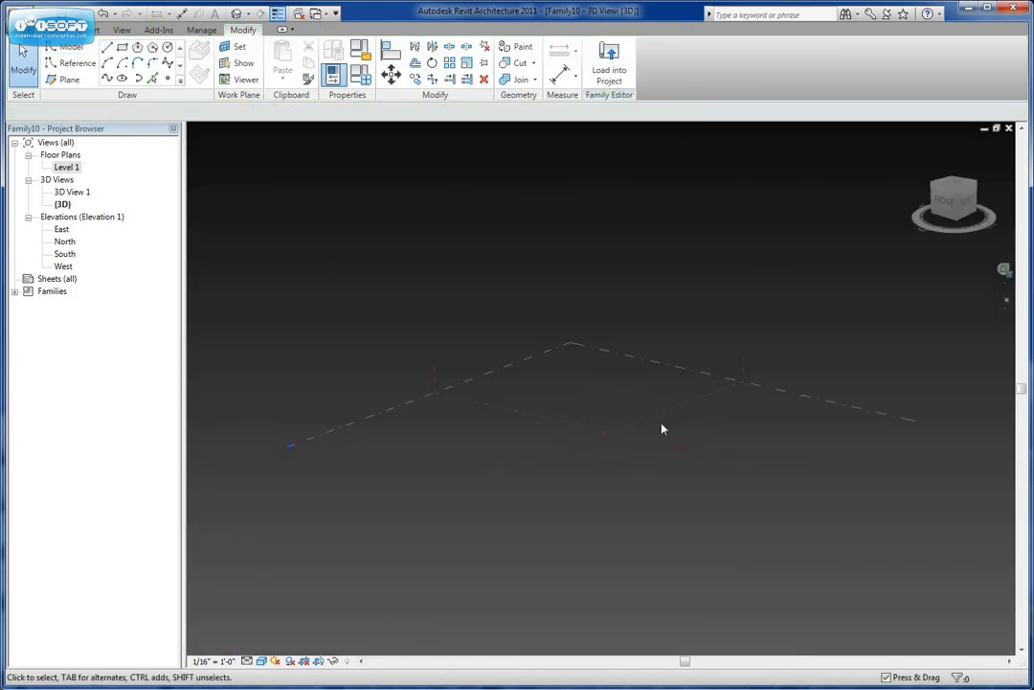
{"action": "middle_click_drag", "start_coordinate": [675, 459], "coordinate": [616, 461]}
{"action": "scroll", "coordinate": [617, 461], "scroll_direction": "up", "scroll_amount": 1}
{"action": "key", "text": "Tab"}
{"action": "left_click", "coordinate": [674, 412]}
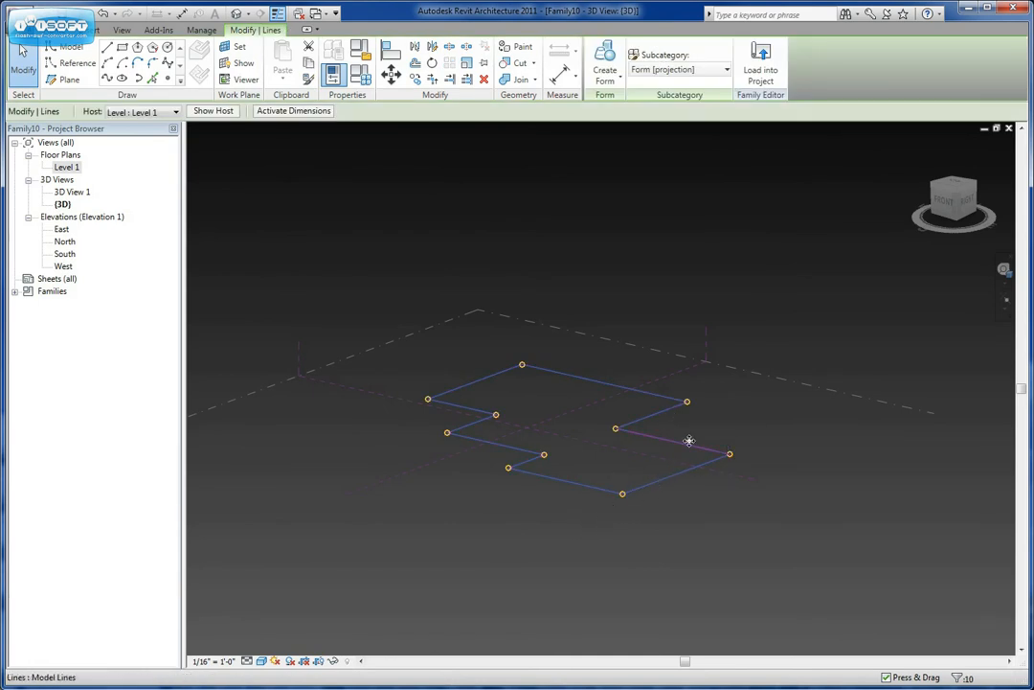
{"action": "left_click", "coordinate": [609, 87]}
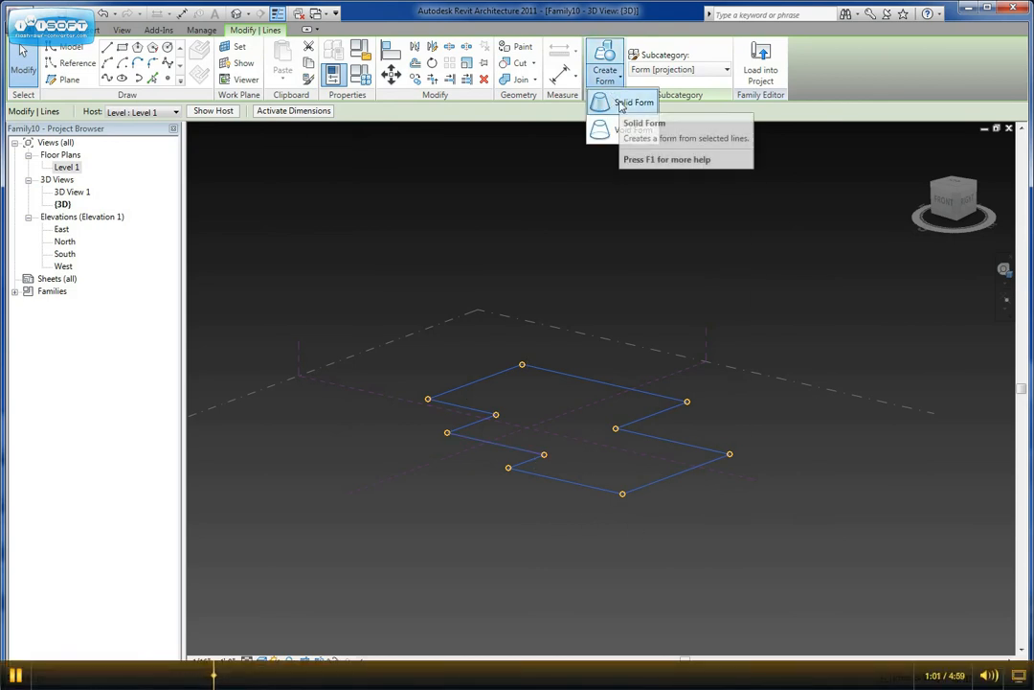
{"action": "left_click", "coordinate": [622, 103]}
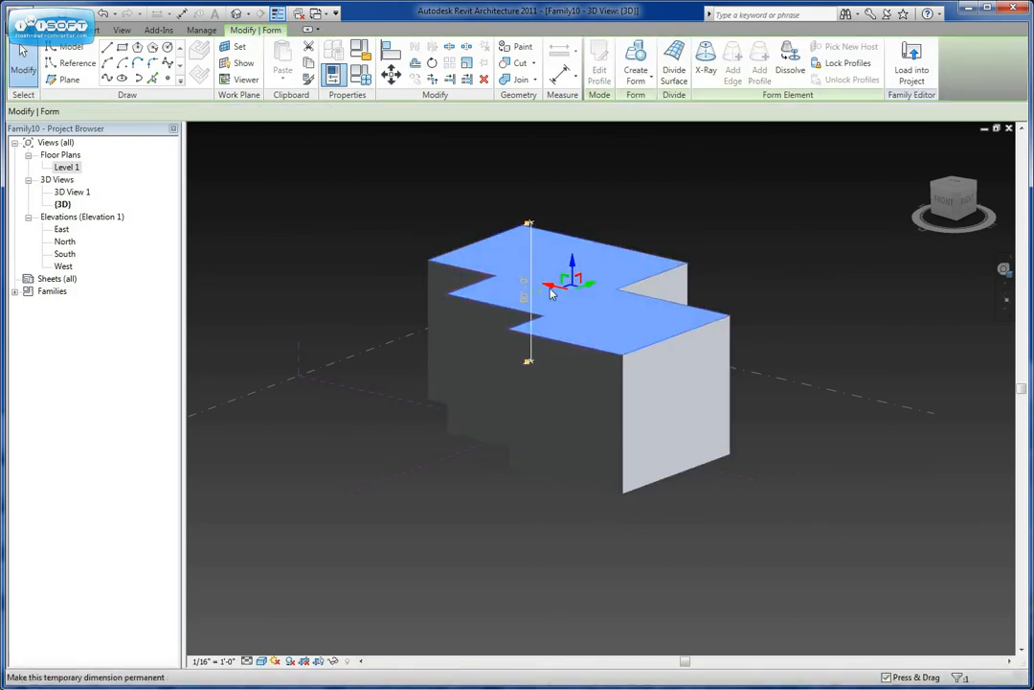
Set the height of the stepped solid form to 45' using its top face
{"action": "mouse_move", "coordinate": [608, 326]}
{"action": "middle_mouse_down", "text": "shift"}
{"action": "mouse_move", "coordinate": [501, 294]}
{"action": "mouse_move", "coordinate": [370, 294]}
{"action": "mouse_move", "coordinate": [781, 305]}
{"action": "middle_mouse_up", "text": "shift"}
{"action": "scroll", "coordinate": [578, 258], "scroll_direction": "up", "scroll_amount": 3}
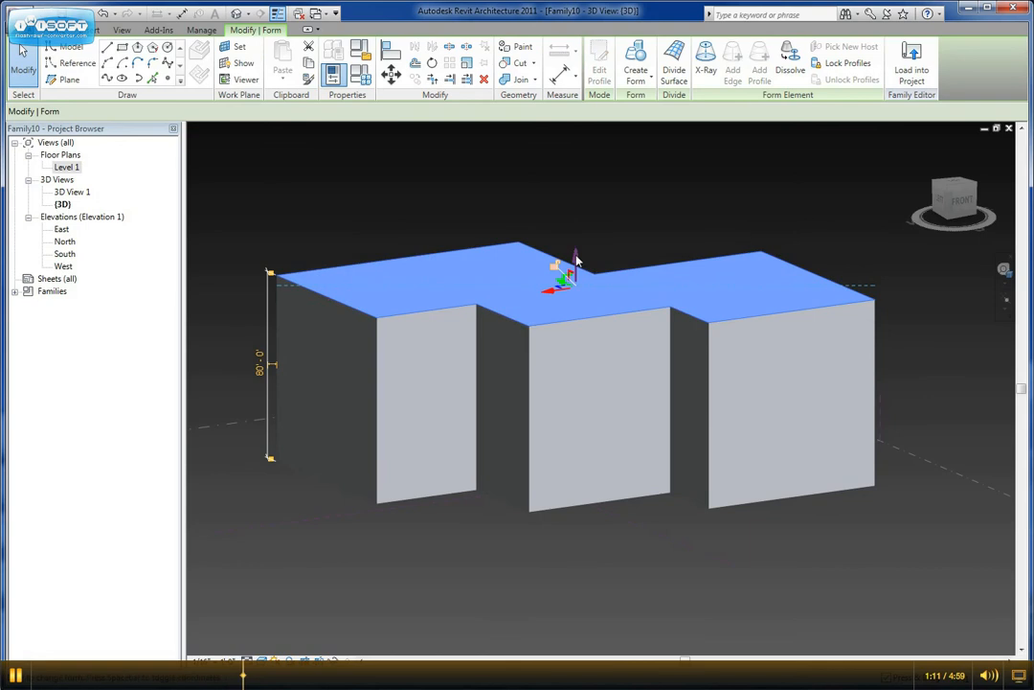
{"action": "left_click", "coordinate": [434, 279]}
{"action": "middle_click_drag", "start_coordinate": [285, 364], "coordinate": [375, 365]}
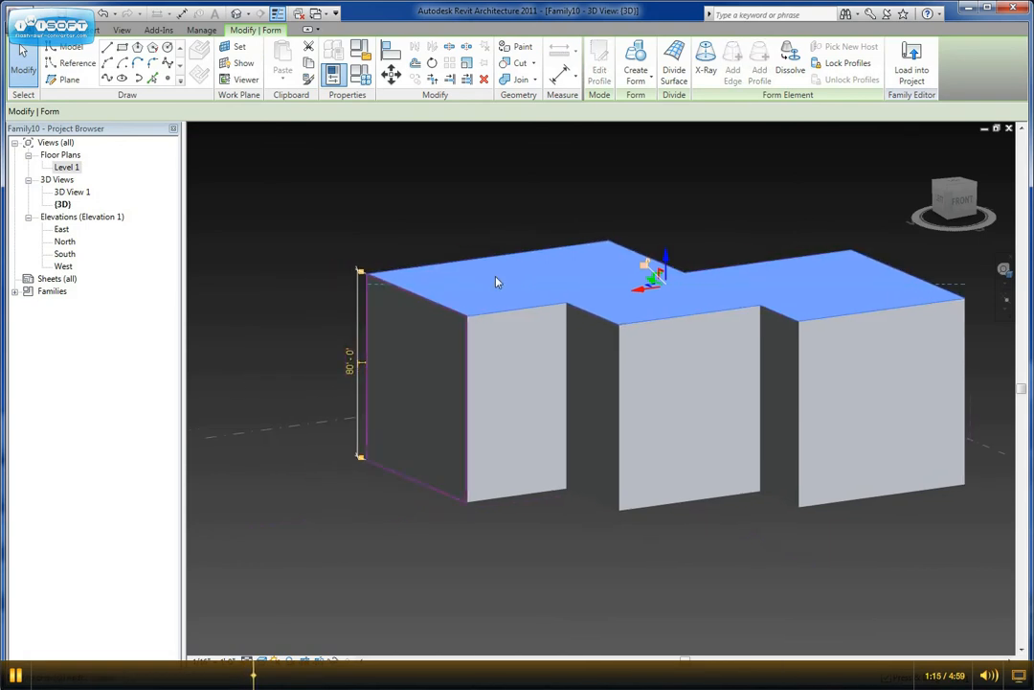
{"action": "left_click", "coordinate": [347, 361]}
{"action": "type", "text": "45"}
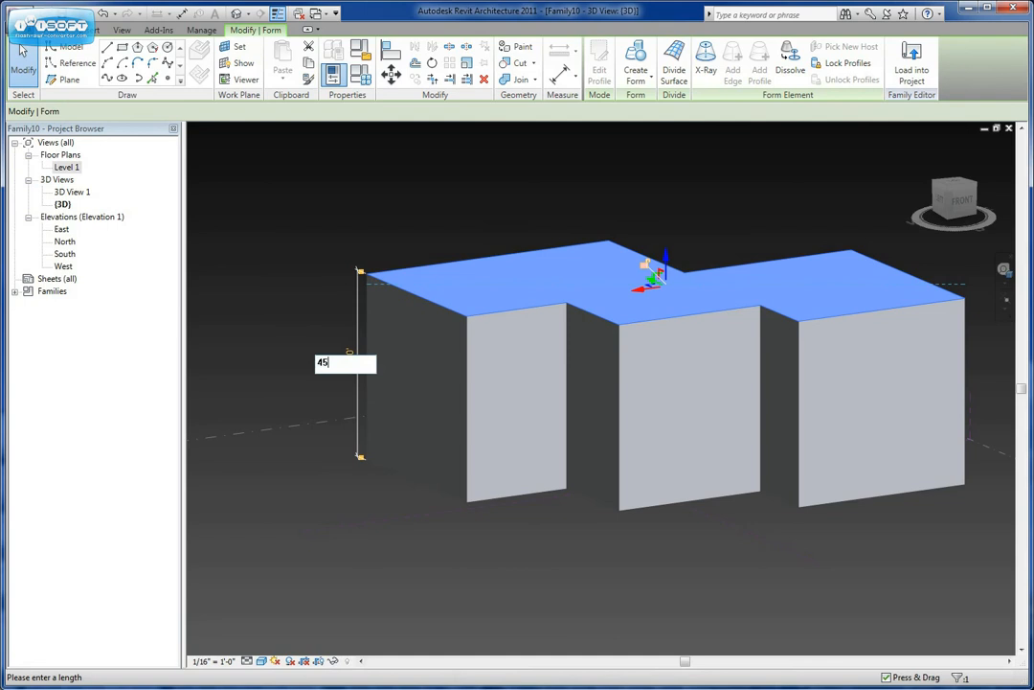
{"action": "key", "text": "Return"}
{"action": "left_click", "coordinate": [462, 229]}
Prepare to draw model lines with the solid form's top face picked as the placement plane
{"action": "middle_click_drag", "start_coordinate": [463, 229], "coordinate": [503, 370], "text": "shift"}
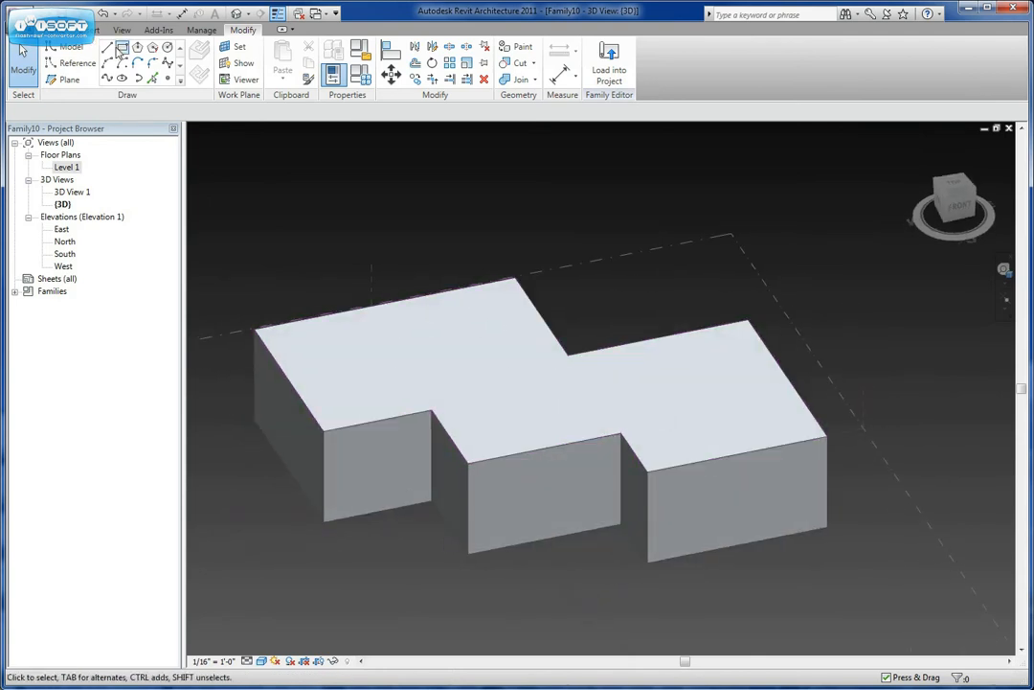
{"action": "left_click", "coordinate": [107, 49]}
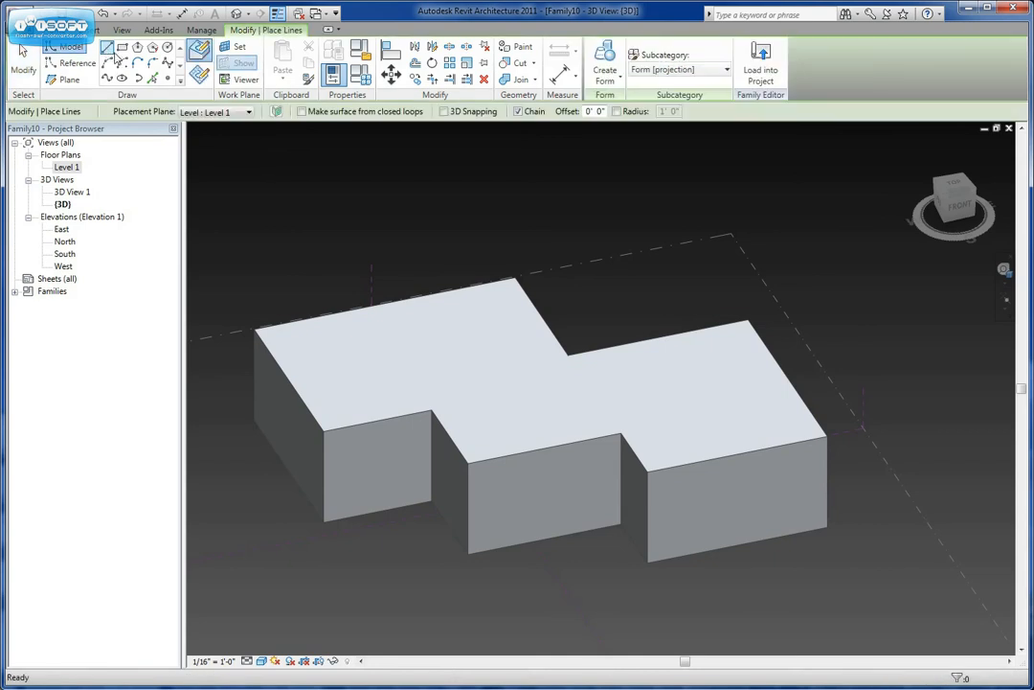
{"action": "left_click", "coordinate": [249, 112]}
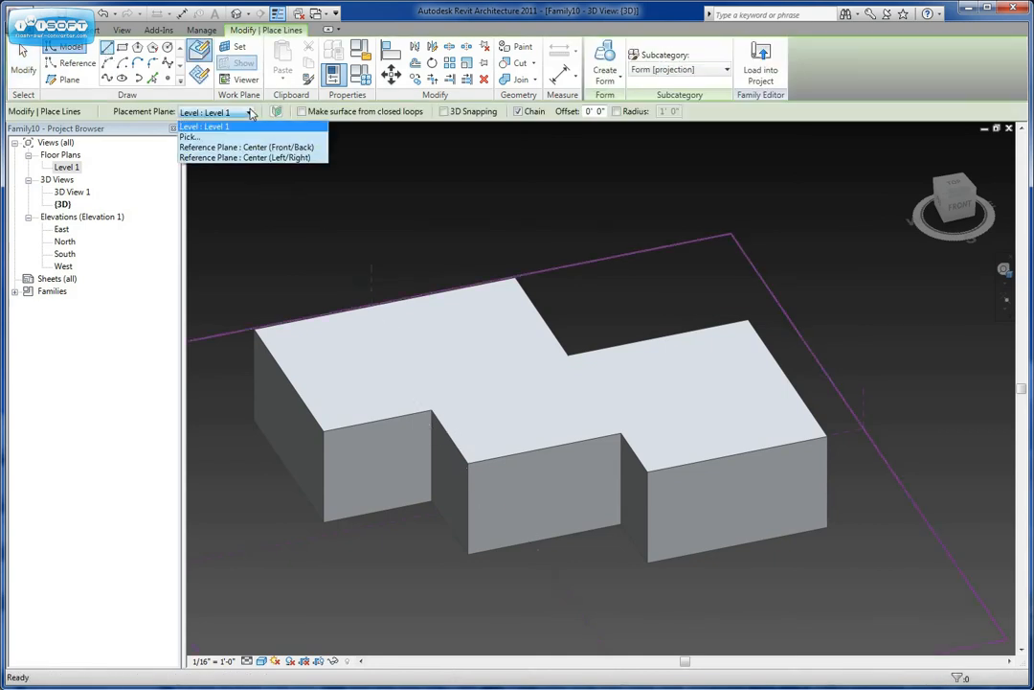
{"action": "left_click", "coordinate": [192, 140]}
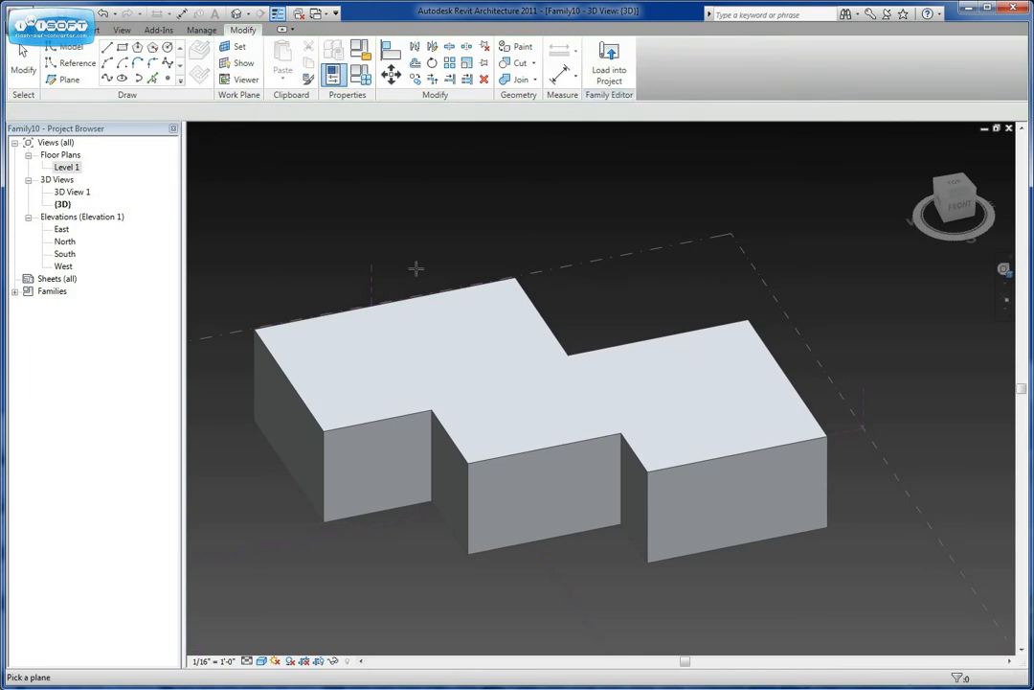
{"action": "left_click", "coordinate": [466, 322]}
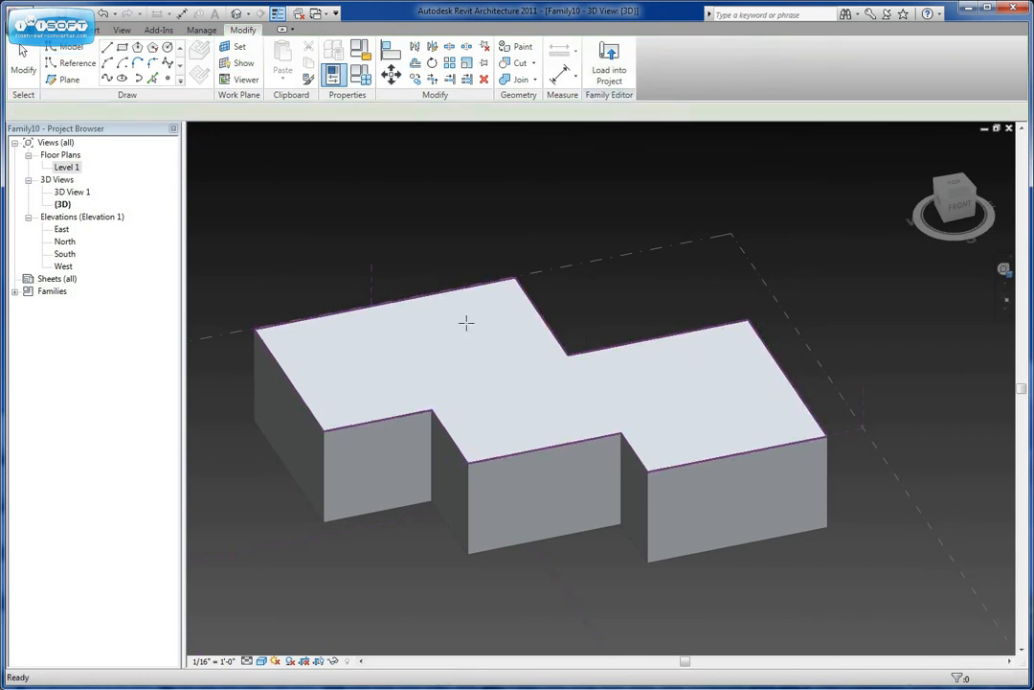
Draw a closed rectangle 44' deep on the top face, from the back edge's midpoint to the adjoining back corner
{"action": "left_click", "coordinate": [385, 304]}
{"action": "middle_click_drag", "start_coordinate": [412, 352], "coordinate": [570, 429], "text": "shift"}
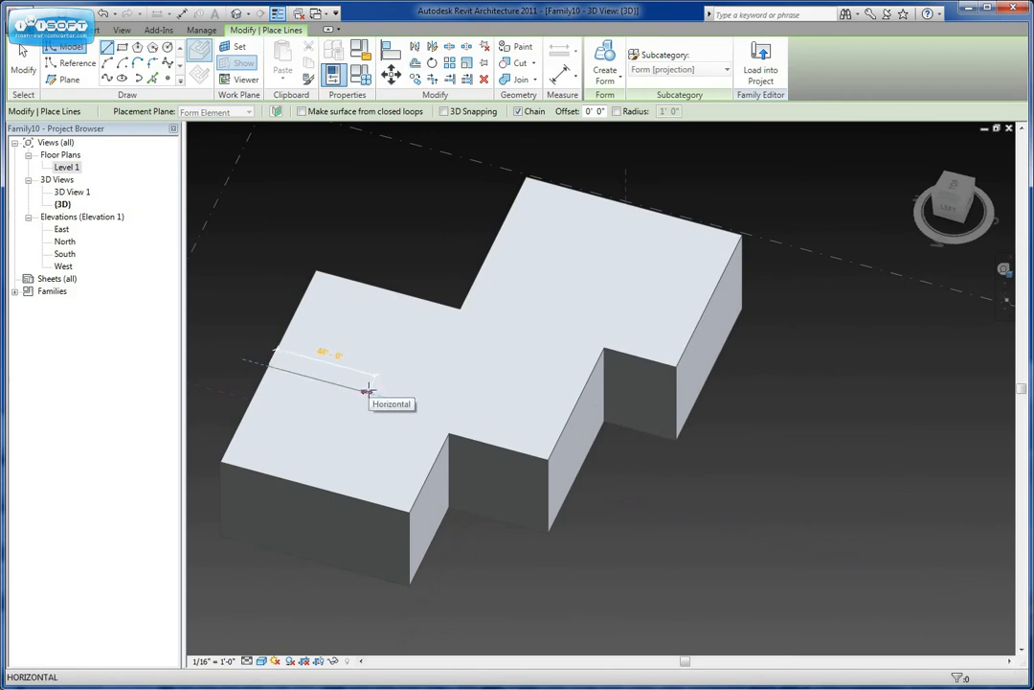
{"action": "left_click", "coordinate": [368, 390]}
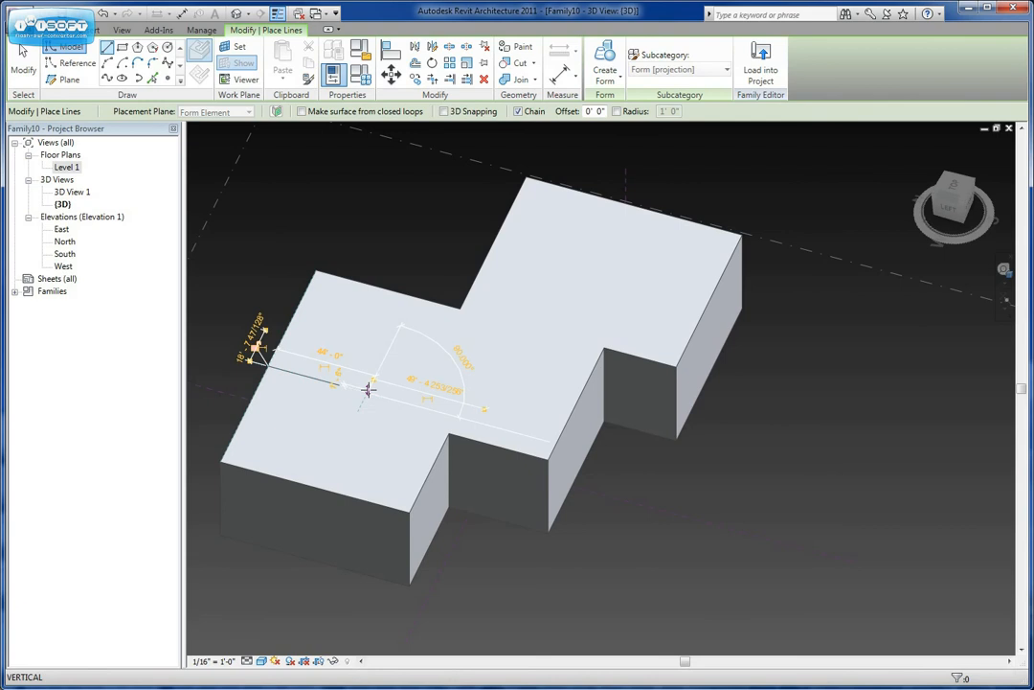
{"action": "left_click", "coordinate": [406, 308]}
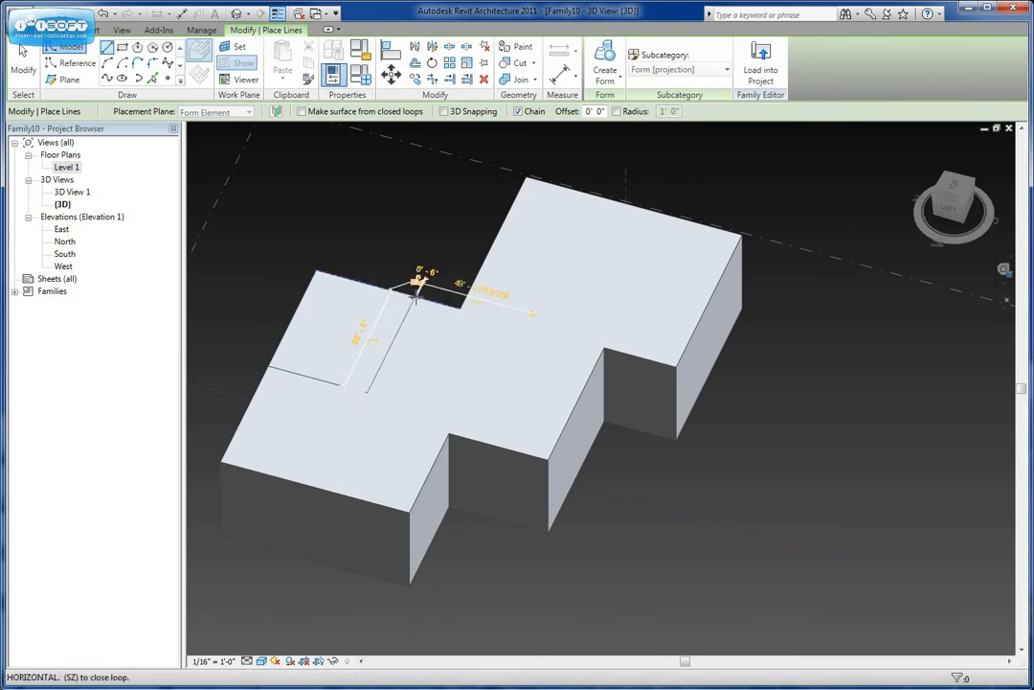
{"action": "left_click", "coordinate": [316, 268]}
{"action": "left_click", "coordinate": [269, 366]}
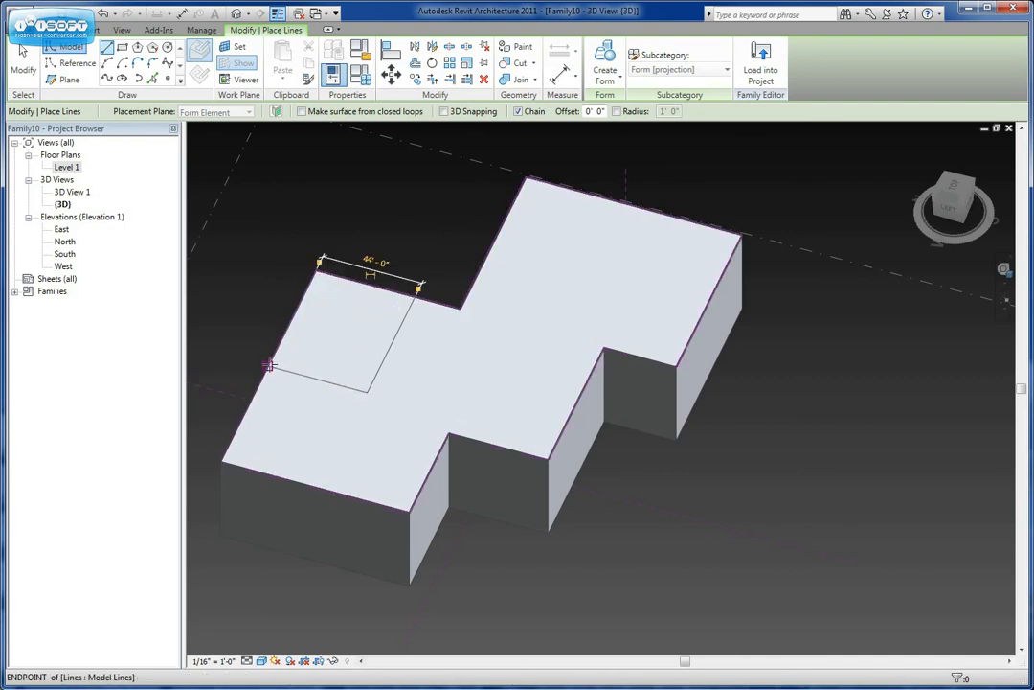
{"action": "key", "text": "Escape"}
Create a solid form from the rectangle on the top face and set its height to 35'
{"action": "middle_click_drag", "start_coordinate": [354, 373], "coordinate": [417, 356], "text": "shift"}
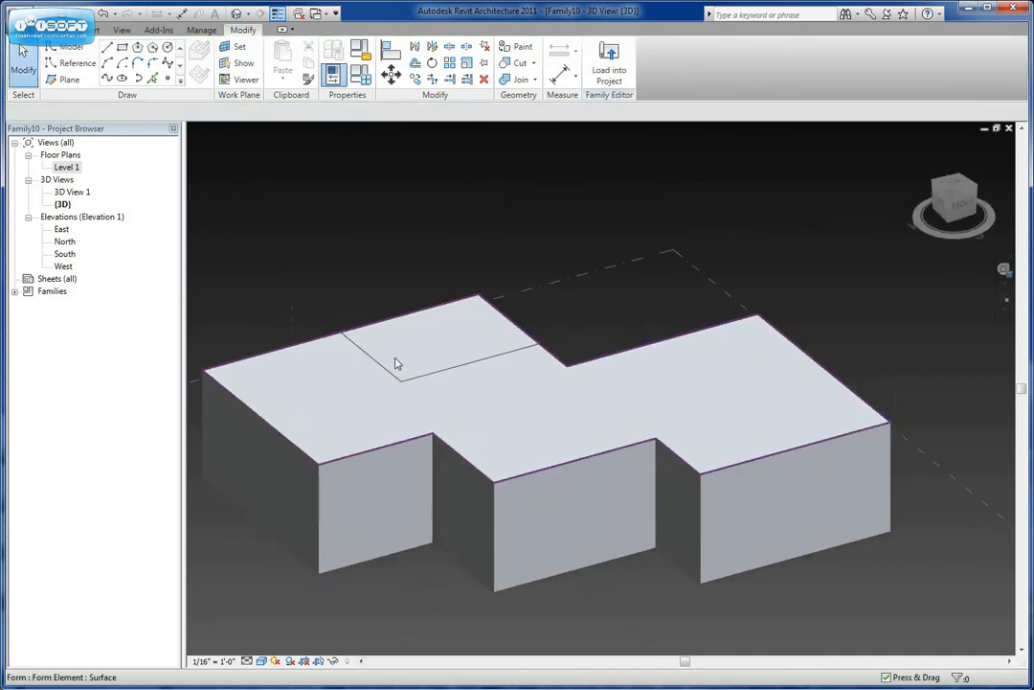
{"action": "left_click", "coordinate": [390, 374]}
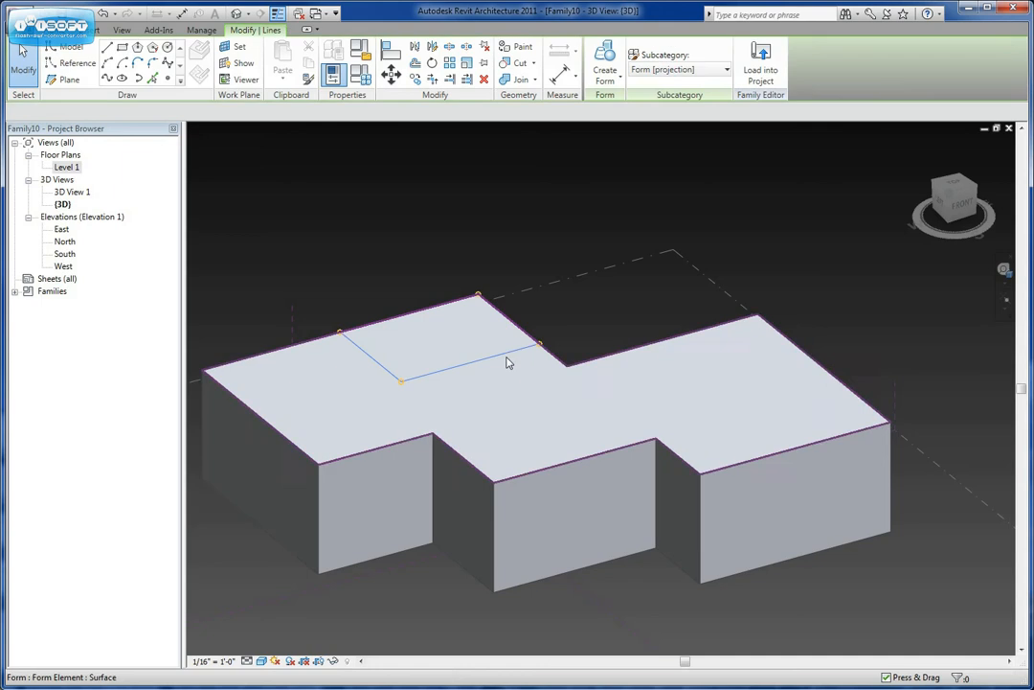
{"action": "left_click", "coordinate": [613, 83]}
{"action": "left_click", "coordinate": [632, 103]}
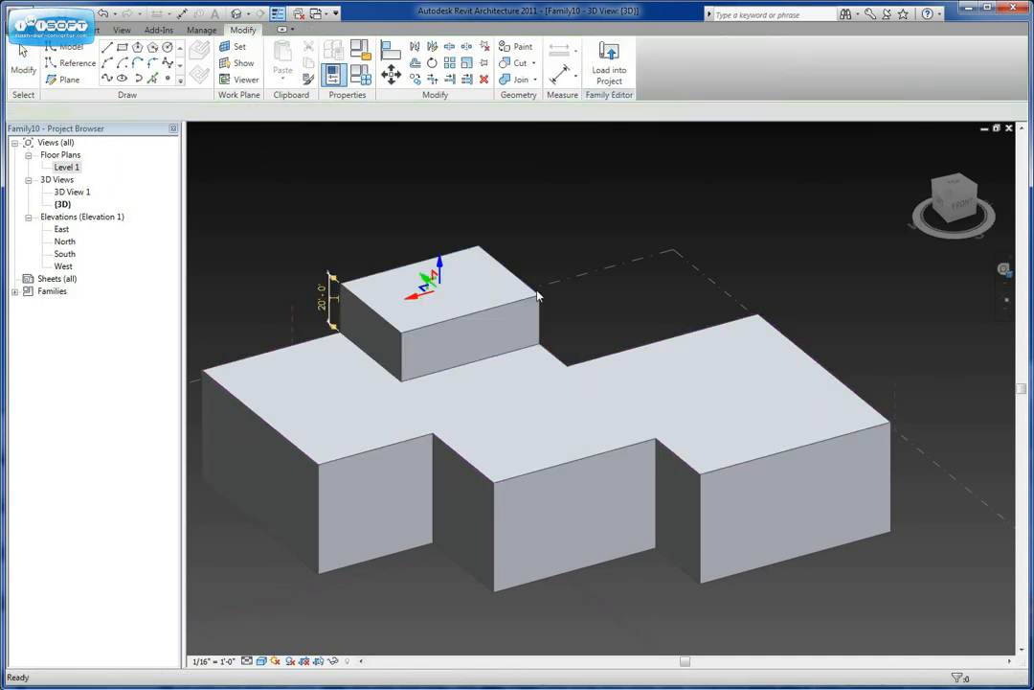
{"action": "middle_click_drag", "start_coordinate": [507, 377], "coordinate": [328, 350], "text": "shift"}
{"action": "left_click", "coordinate": [333, 322]}
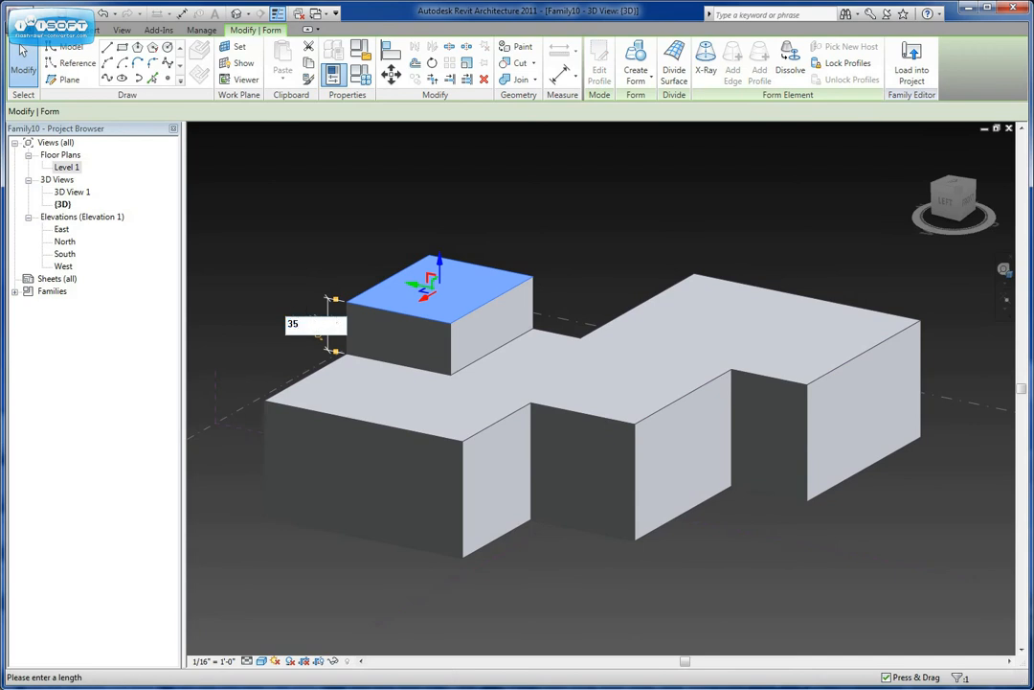
{"action": "key", "text": "Return"}
{"action": "left_click", "coordinate": [683, 237]}
On the Level 1 floor plan, draw an open model-line outline about 66' deep around the mass's southeast corner, extending 21' beyond the east edge
{"action": "middle_click_drag", "start_coordinate": [683, 237], "coordinate": [715, 464], "text": "shift"}
{"action": "double_click", "coordinate": [67, 168]}
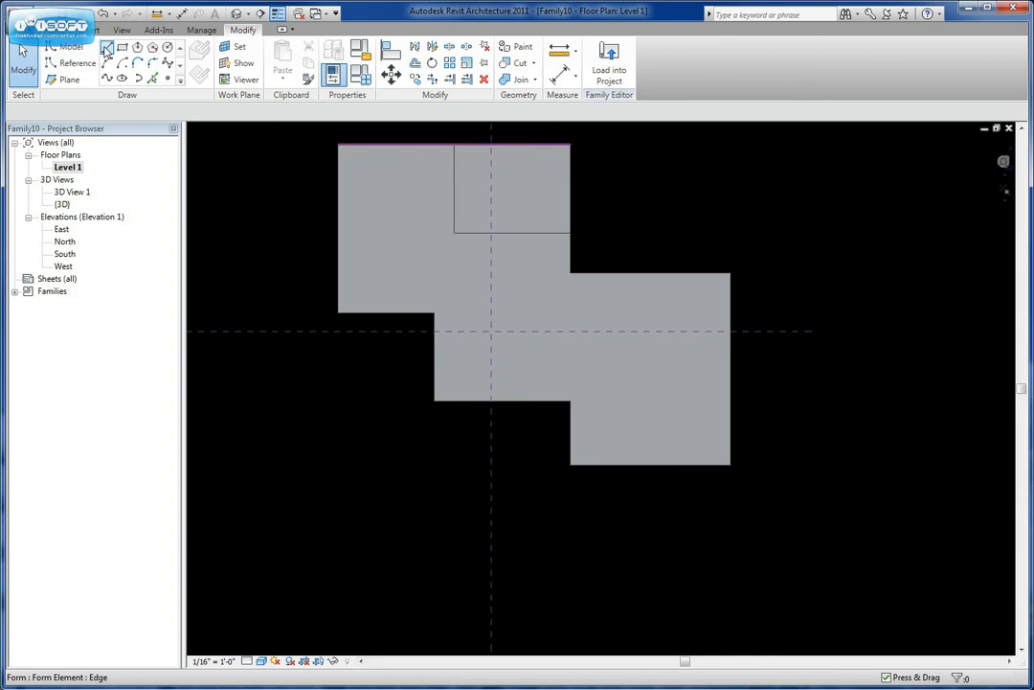
{"action": "left_click", "coordinate": [75, 47]}
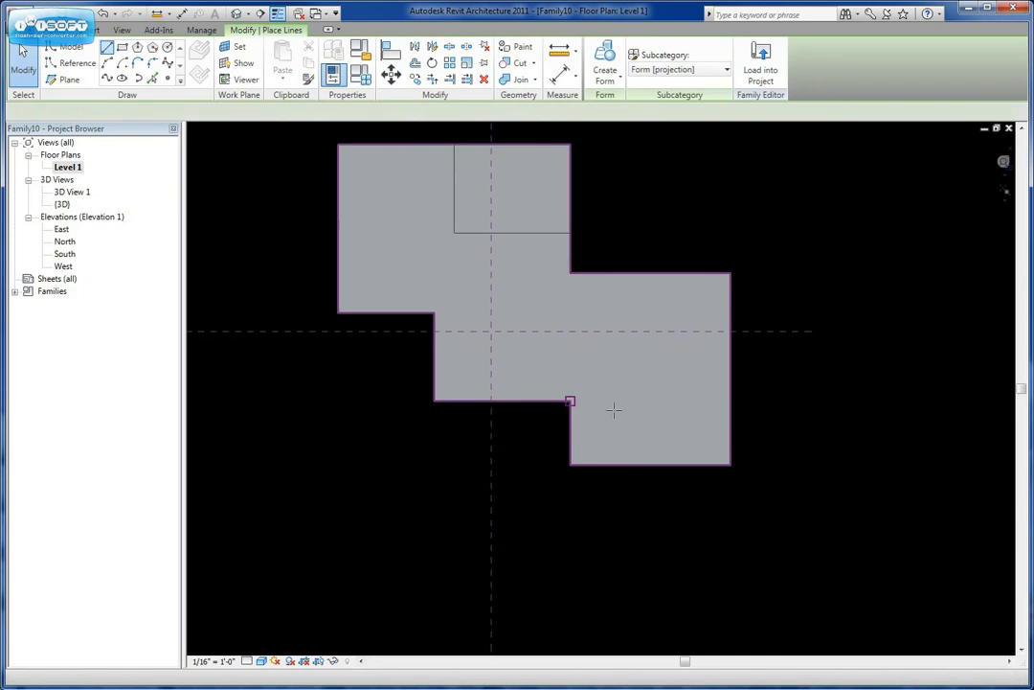
{"action": "left_click", "coordinate": [728, 369]}
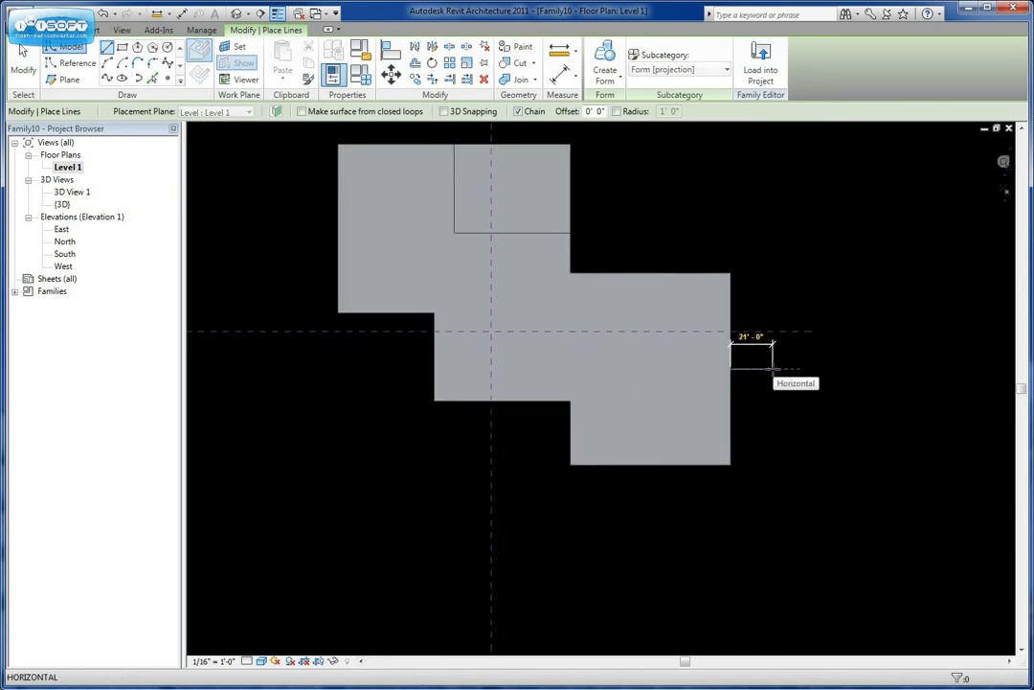
{"action": "left_click", "coordinate": [771, 368]}
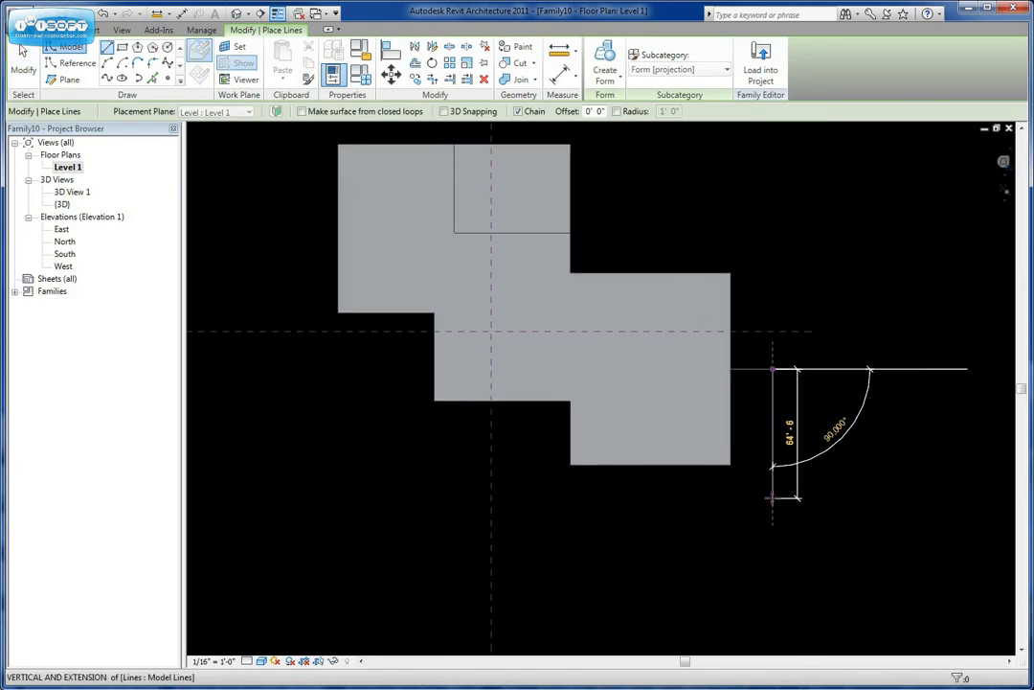
{"action": "left_click", "coordinate": [772, 499]}
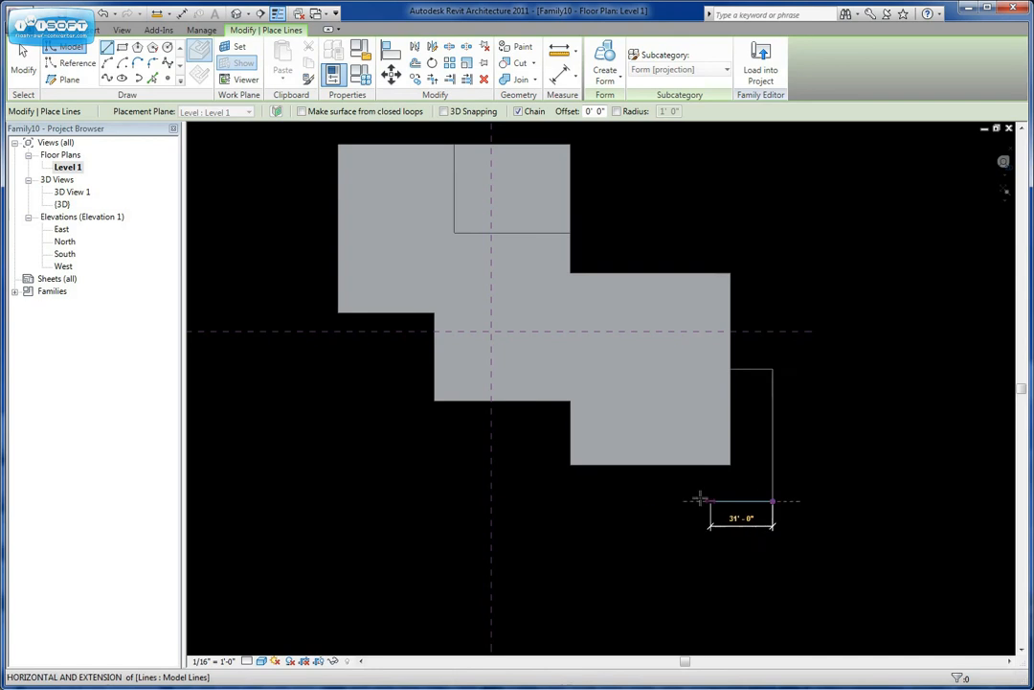
{"action": "left_click", "coordinate": [649, 499]}
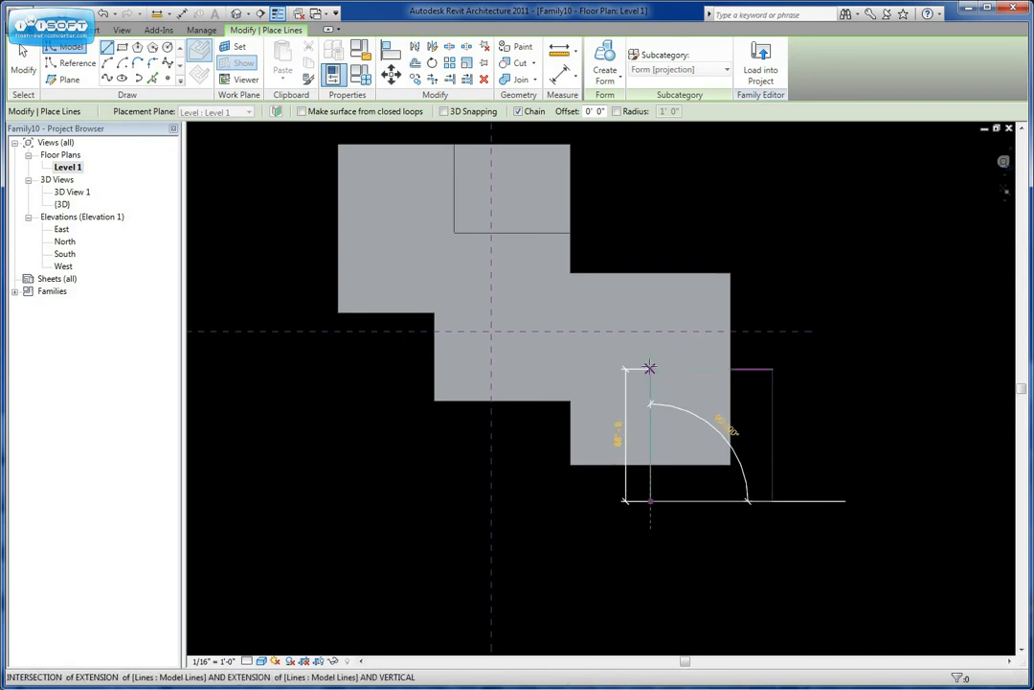
{"action": "left_click", "coordinate": [649, 367]}
{"action": "key", "text": "Escape"}
{"action": "key", "text": "Escape"}
Trim the outline's open north and west lines to a corner, closing it into a rectangle
{"action": "scroll", "coordinate": [664, 417], "scroll_direction": "up", "scroll_amount": 3}
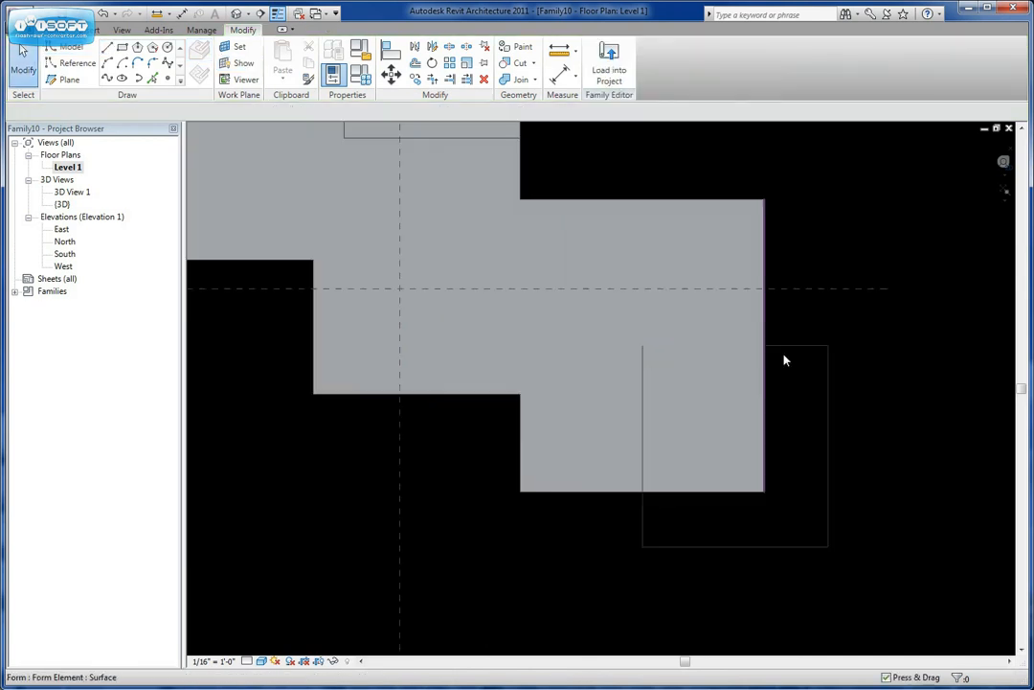
{"action": "left_click", "coordinate": [432, 79]}
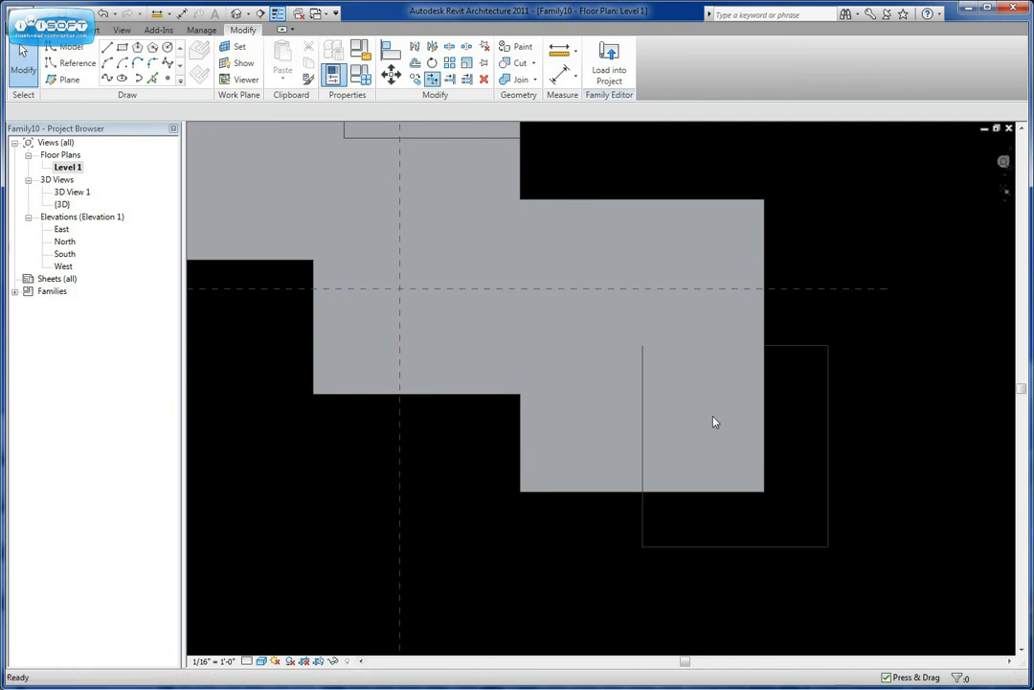
{"action": "left_click", "coordinate": [781, 346]}
{"action": "left_click", "coordinate": [645, 520]}
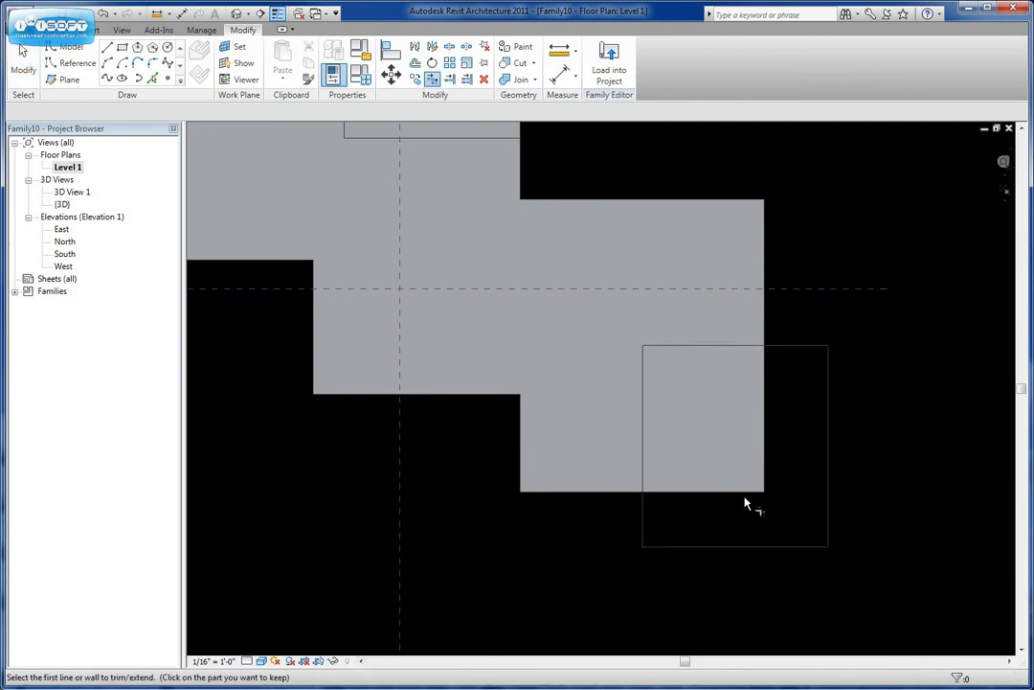
{"action": "key", "text": "Escape"}
{"action": "scroll", "coordinate": [765, 506], "scroll_direction": "down", "scroll_amount": 2}
{"action": "middle_click_drag", "start_coordinate": [767, 498], "coordinate": [745, 468]}
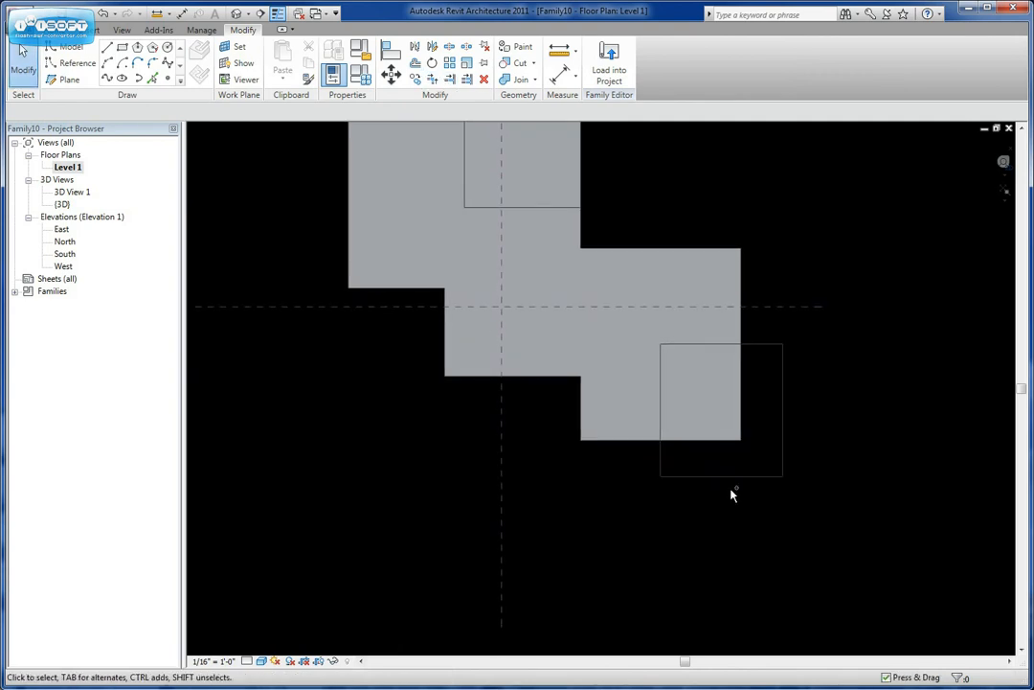
Select the whole rectangular line chain in the 3D view and change its host to Level 1
{"action": "key", "text": "ctrl+Tab"}
{"action": "mouse_move", "coordinate": [770, 404]}
{"action": "middle_mouse_down", "text": "shift"}
{"action": "mouse_move", "coordinate": [833, 362]}
{"action": "mouse_move", "coordinate": [808, 308]}
{"action": "mouse_move", "coordinate": [762, 410]}
{"action": "middle_mouse_up", "text": "shift"}
{"action": "key", "text": "Tab"}
{"action": "left_click", "coordinate": [804, 342]}
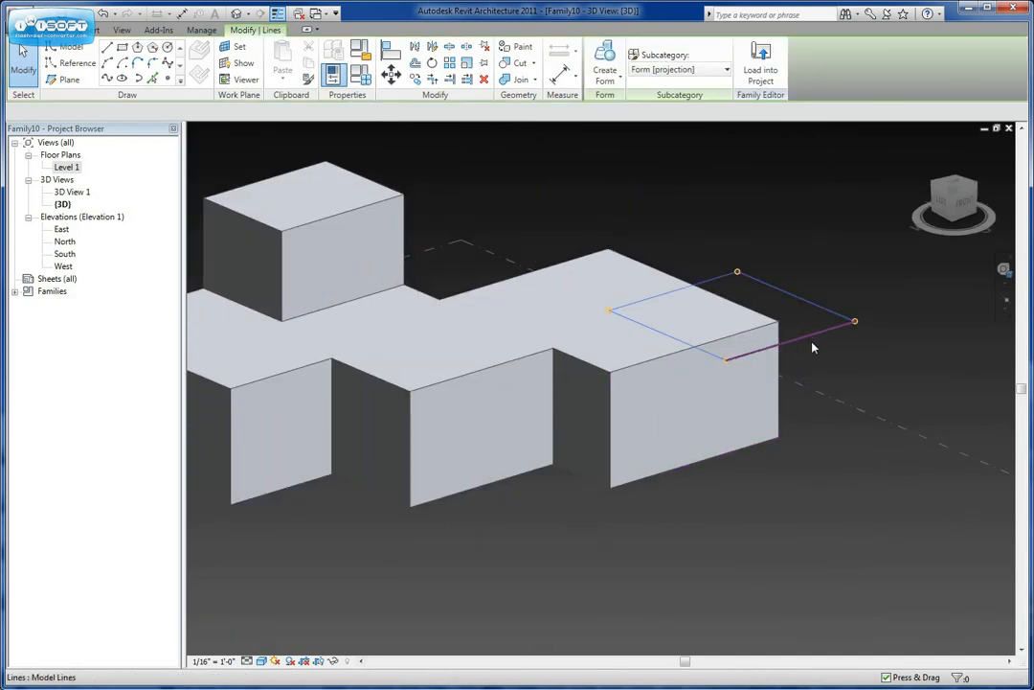
{"action": "left_click", "coordinate": [155, 113]}
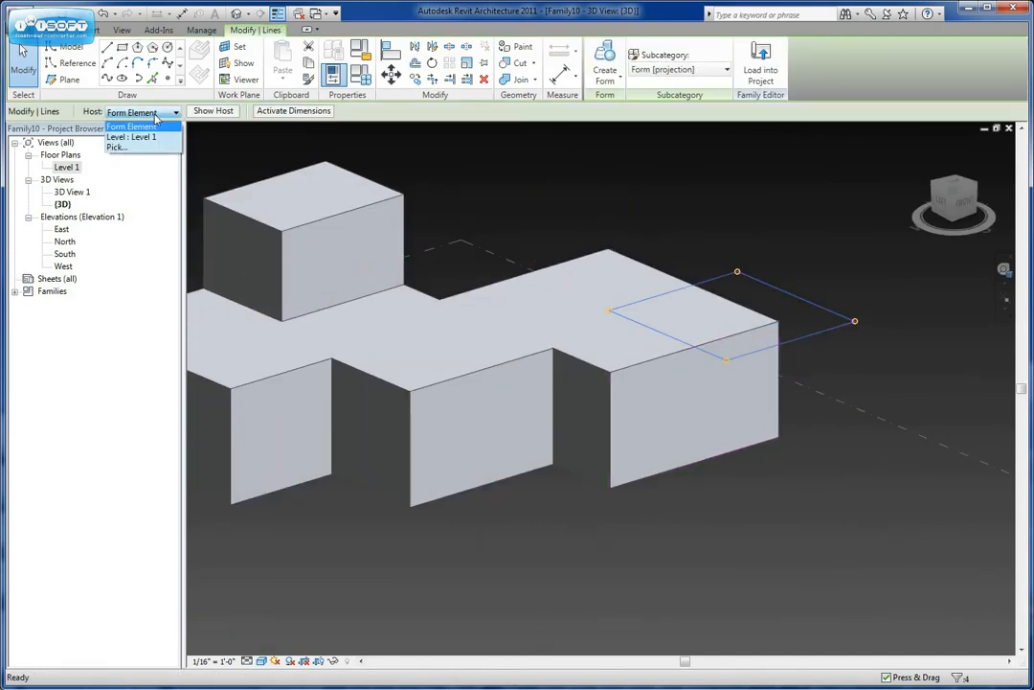
{"action": "left_click", "coordinate": [134, 137]}
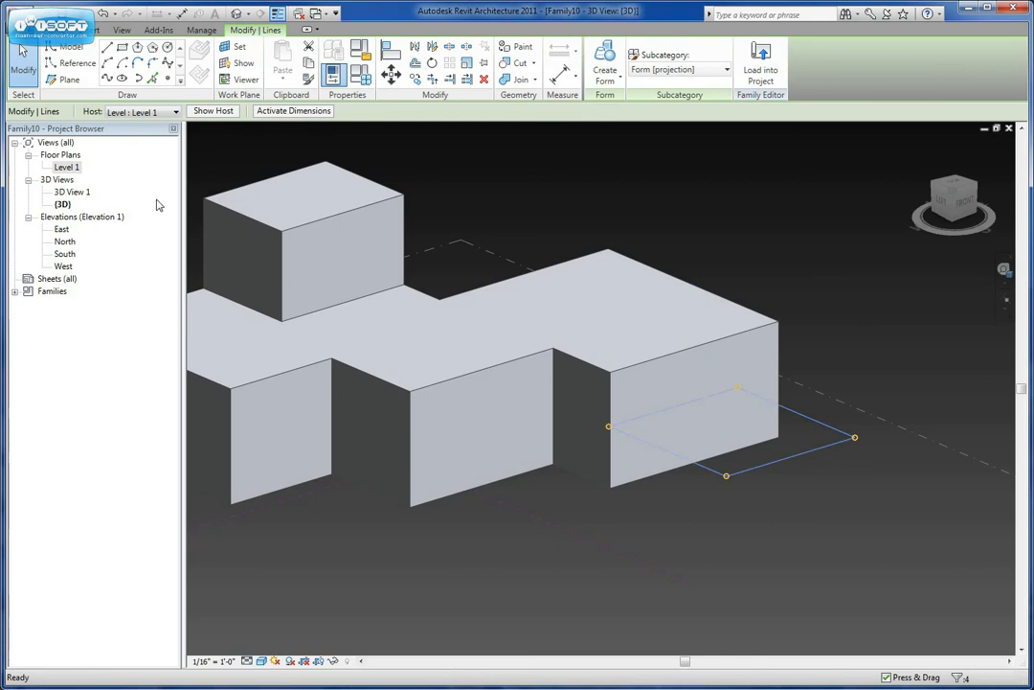
{"action": "left_click", "coordinate": [783, 466]}
Create a solid form from the rectangular line chain hosted on Level 1
{"action": "key", "text": "Tab"}
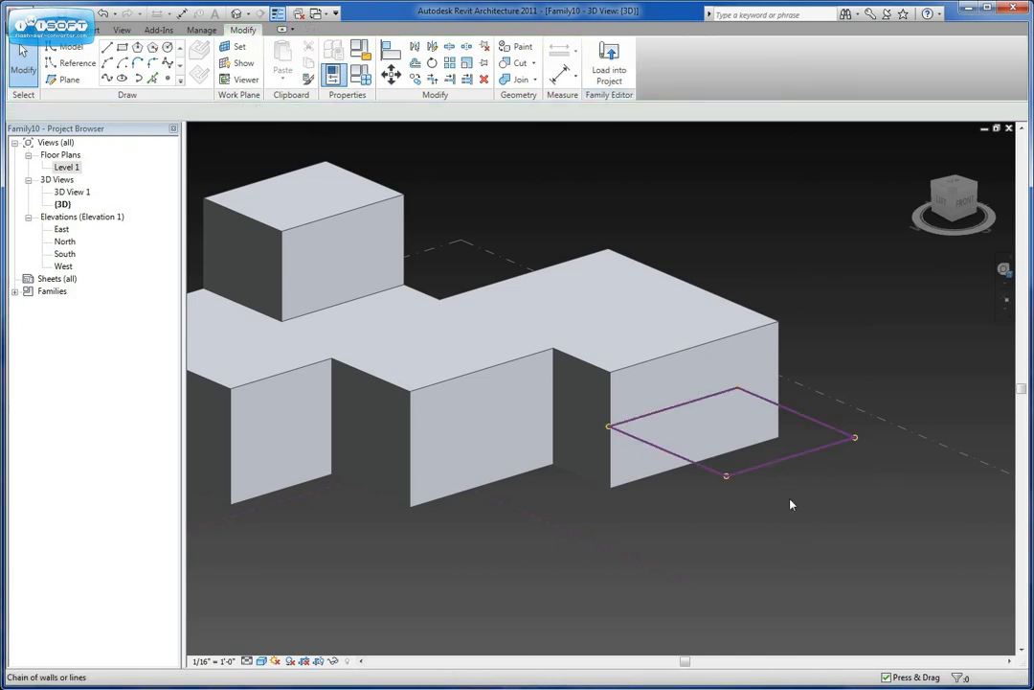
{"action": "left_click", "coordinate": [780, 459]}
{"action": "left_click", "coordinate": [607, 85]}
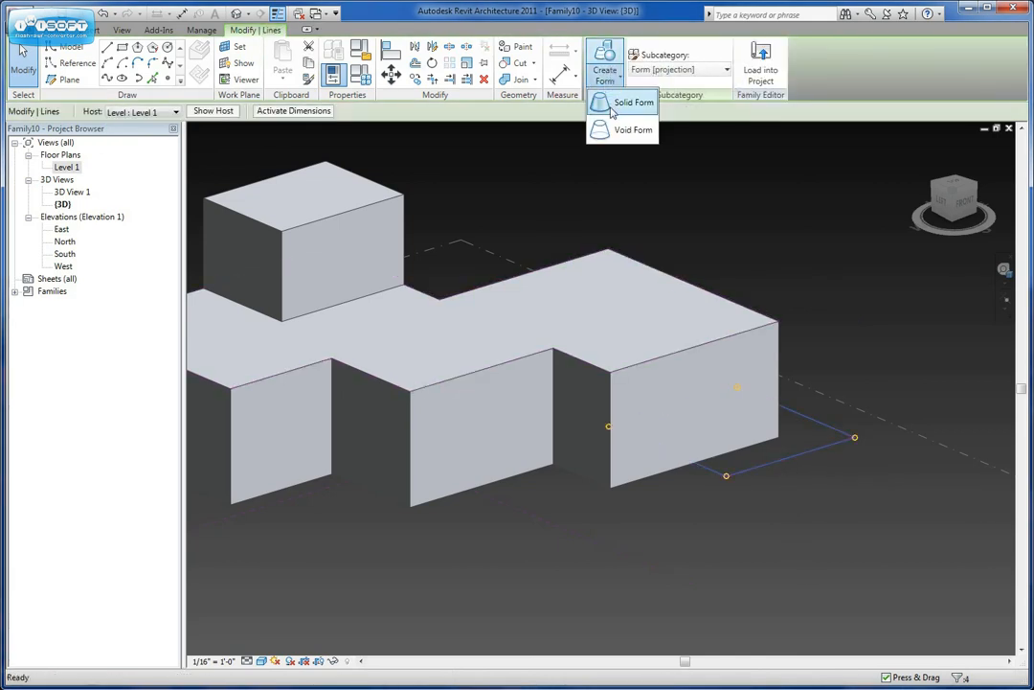
{"action": "left_click", "coordinate": [617, 108]}
{"action": "middle_click_drag", "start_coordinate": [692, 422], "coordinate": [876, 441], "text": "shift"}
{"action": "left_click", "coordinate": [704, 515]}
Examine the new form's overlap with the main mass from below and check its height using the top face
{"action": "middle_click_drag", "start_coordinate": [702, 515], "coordinate": [644, 157], "text": "shift"}
{"action": "scroll", "coordinate": [676, 270], "scroll_direction": "up", "scroll_amount": 3}
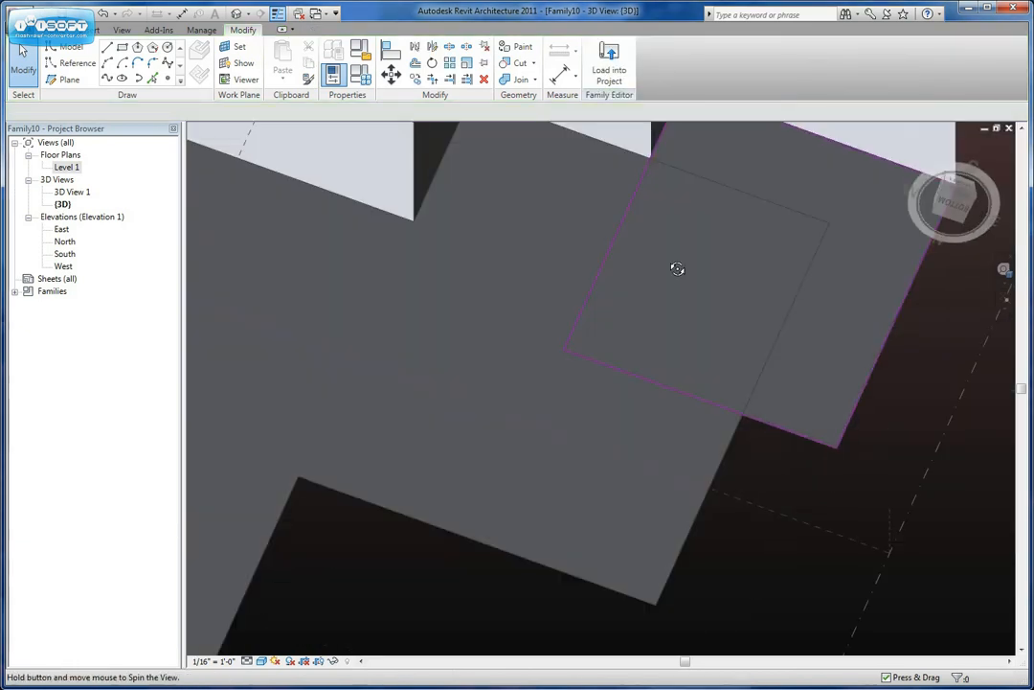
{"action": "scroll", "coordinate": [685, 435], "scroll_direction": "up", "scroll_amount": 3}
{"action": "scroll", "coordinate": [743, 434], "scroll_direction": "down", "scroll_amount": 3}
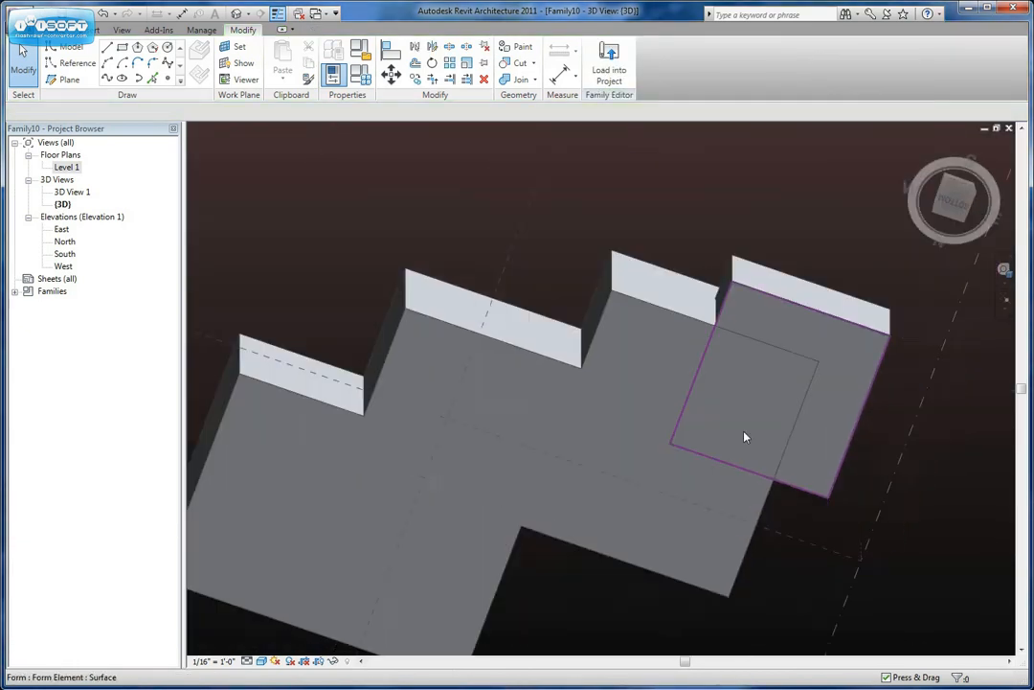
{"action": "middle_click_drag", "start_coordinate": [700, 362], "coordinate": [725, 479], "text": "shift"}
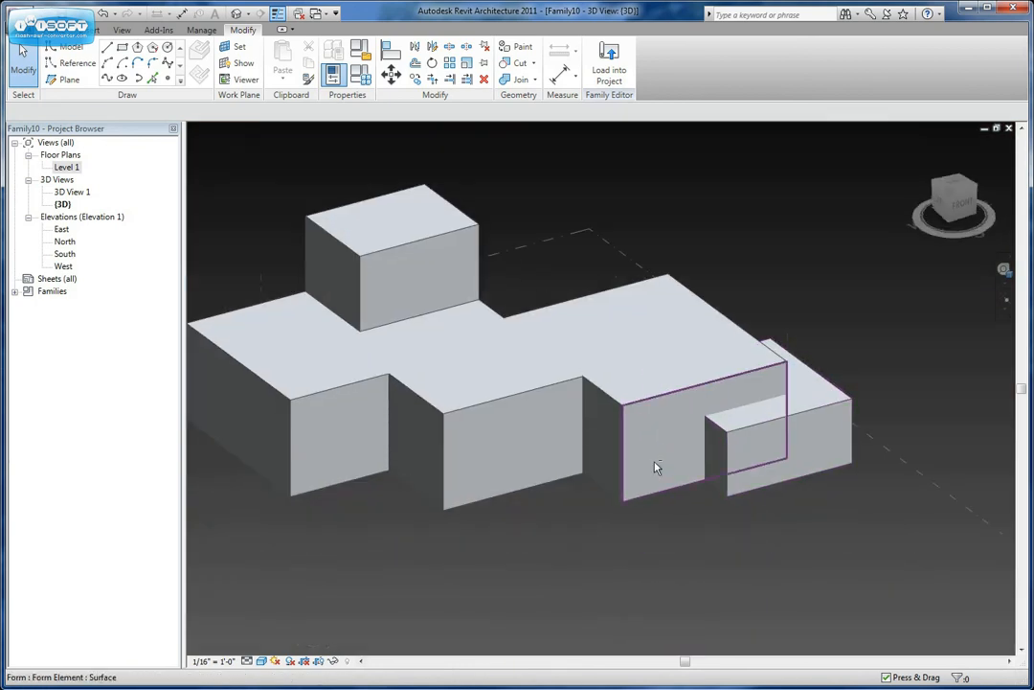
{"action": "middle_click_drag", "start_coordinate": [656, 472], "coordinate": [835, 410], "text": "shift"}
{"action": "left_click", "coordinate": [824, 417]}
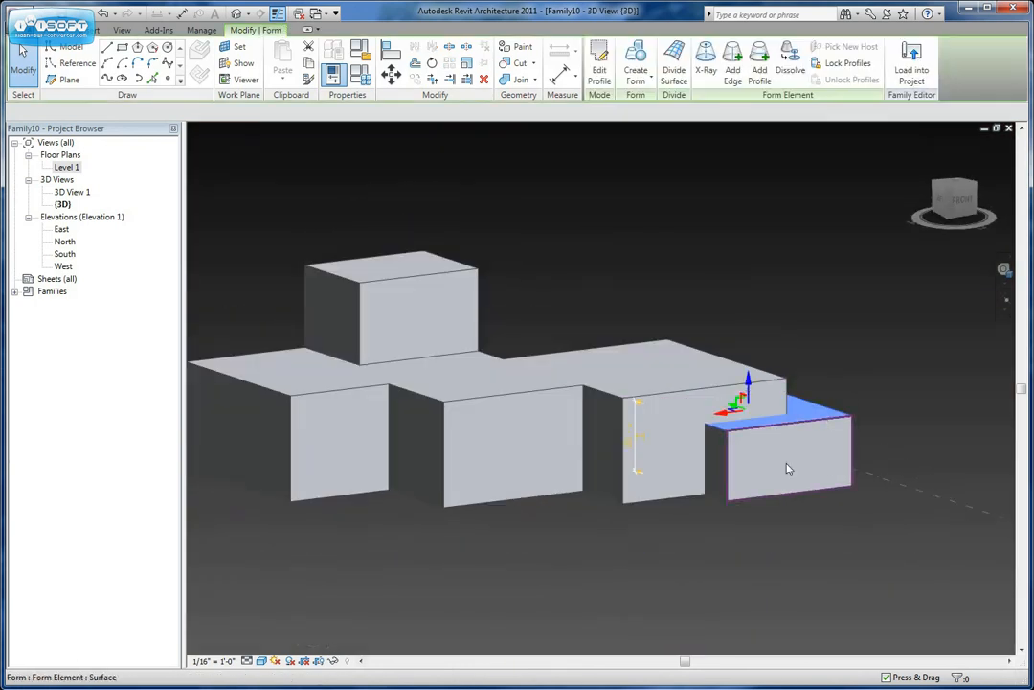
{"action": "left_click", "coordinate": [625, 433]}
{"action": "left_click", "coordinate": [698, 521]}
{"action": "middle_click_drag", "start_coordinate": [697, 521], "coordinate": [692, 580], "text": "shift"}
{"action": "left_click", "coordinate": [624, 199]}
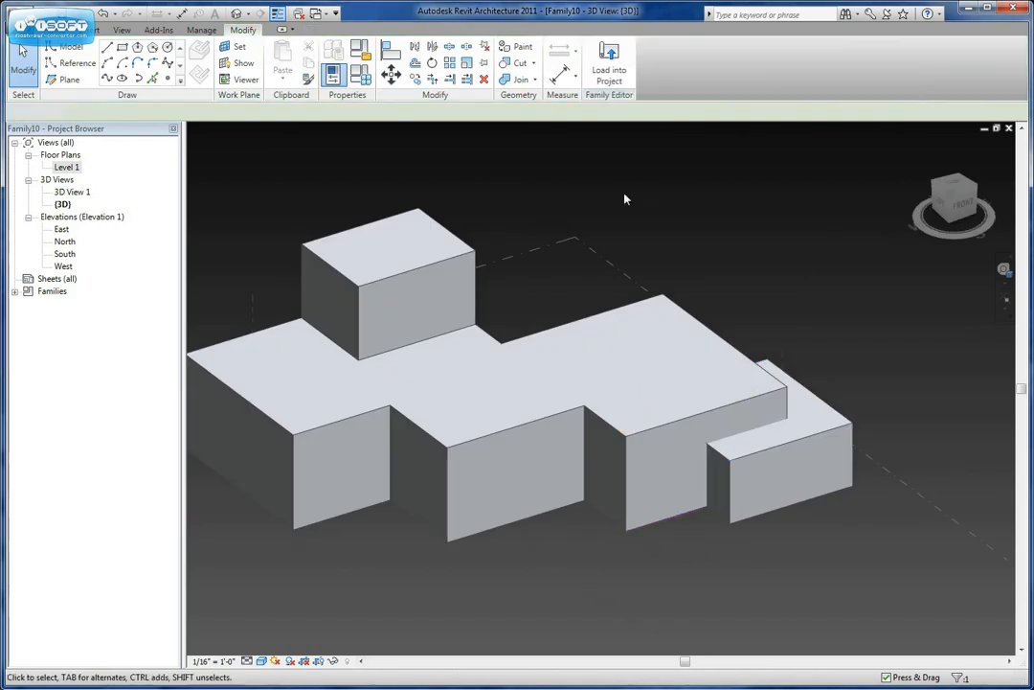
Join the geometry of the large stepped form and the low form overlapping its corner
{"action": "left_click", "coordinate": [533, 79]}
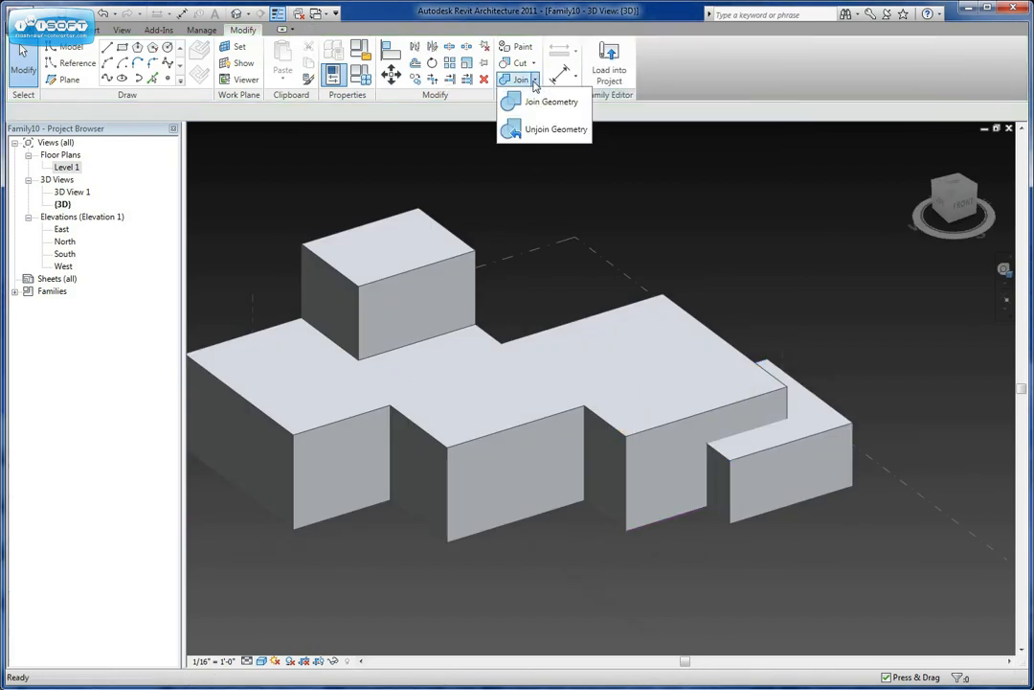
{"action": "left_click", "coordinate": [535, 101]}
{"action": "left_click", "coordinate": [670, 403]}
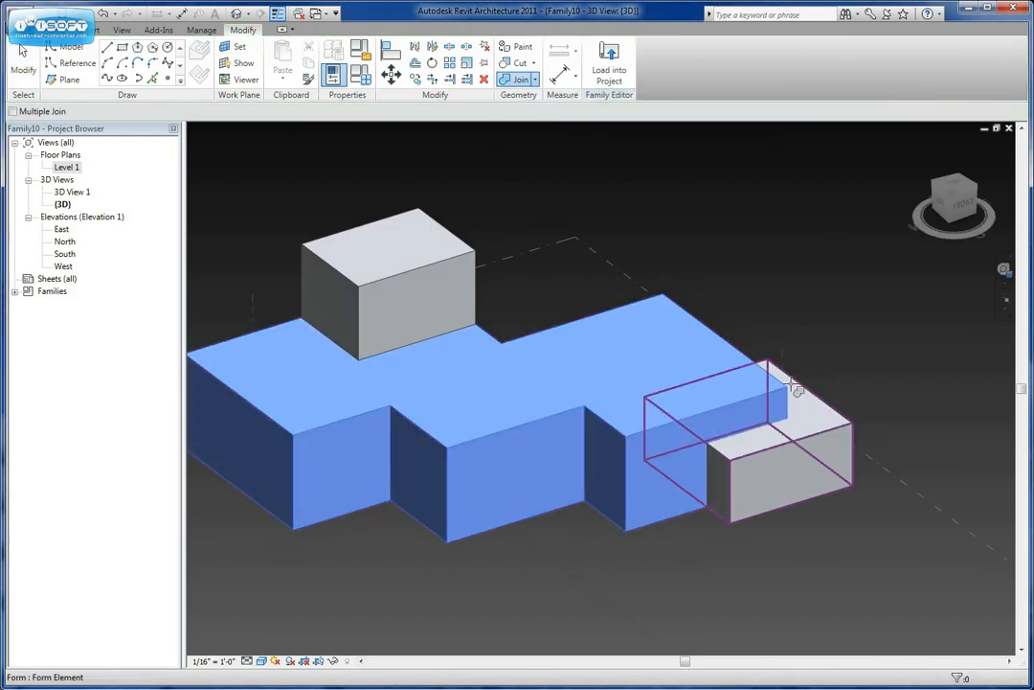
{"action": "left_click", "coordinate": [803, 414]}
{"action": "key", "text": "Escape"}
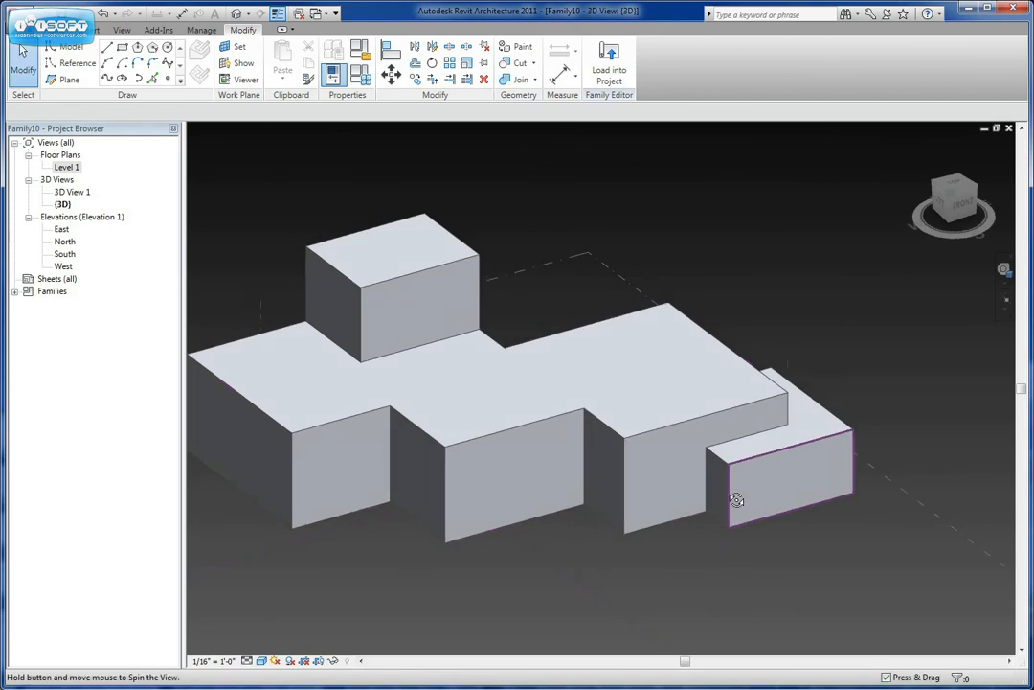
Examine the joined forms from below and around the overlap, checking the underside and the low form's individual faces
{"action": "middle_click_drag", "start_coordinate": [734, 496], "coordinate": [714, 503], "text": "shift"}
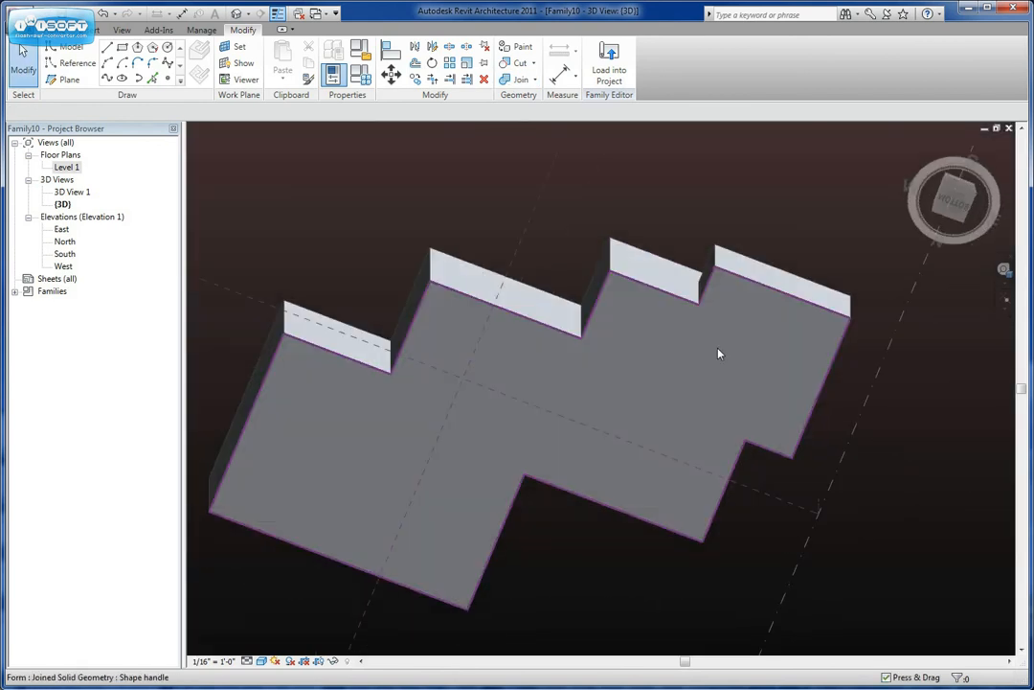
{"action": "middle_click_drag", "start_coordinate": [785, 330], "coordinate": [654, 583], "text": "shift"}
{"action": "scroll", "coordinate": [621, 380], "scroll_direction": "up", "scroll_amount": 4}
{"action": "left_click", "coordinate": [766, 422]}
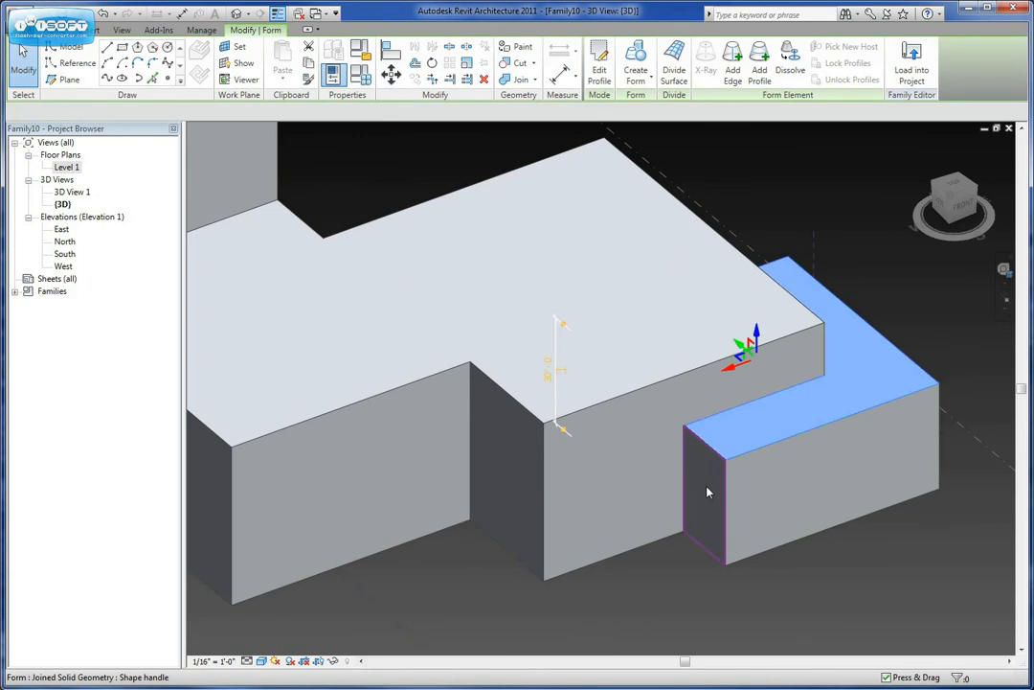
{"action": "left_click", "coordinate": [708, 517]}
{"action": "middle_click_drag", "start_coordinate": [582, 381], "coordinate": [772, 367], "text": "shift"}
{"action": "left_click", "coordinate": [579, 560]}
{"action": "middle_click_drag", "start_coordinate": [564, 589], "coordinate": [646, 473]}
{"action": "left_click", "coordinate": [722, 497]}
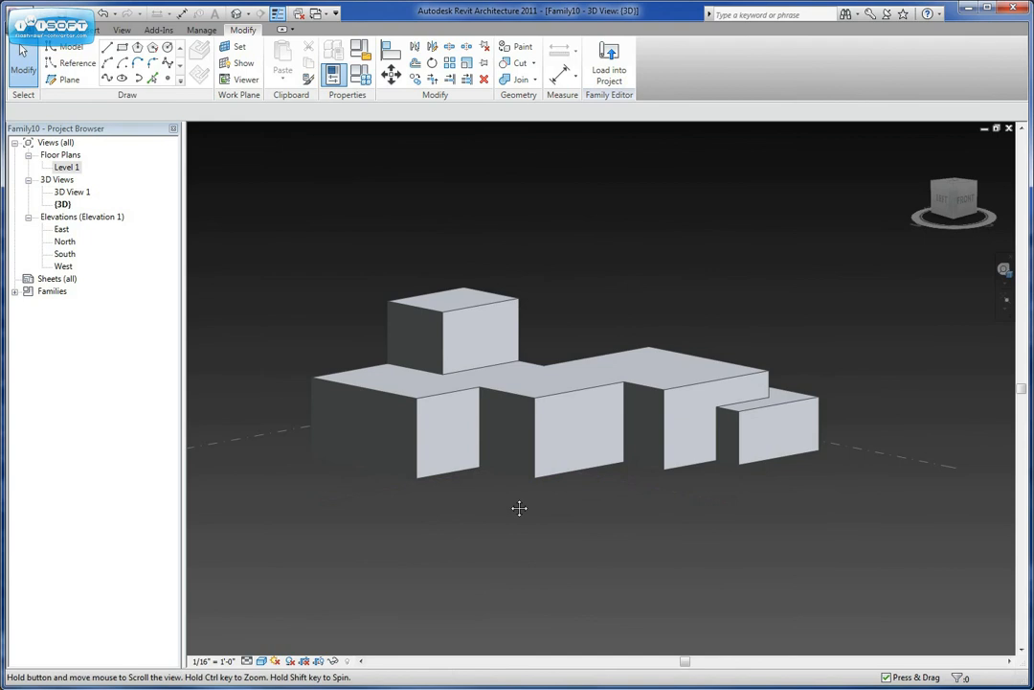
{"action": "mouse_move", "coordinate": [519, 508]}
{"action": "middle_mouse_down"}
{"action": "mouse_move", "coordinate": [538, 506]}
{"action": "mouse_move", "coordinate": [522, 490]}
{"action": "middle_mouse_up"}
Prepare to draw model lines on the stepped form's left end face by picking it as the placement plane
{"action": "middle_click_drag", "start_coordinate": [515, 489], "coordinate": [610, 490], "text": "shift"}
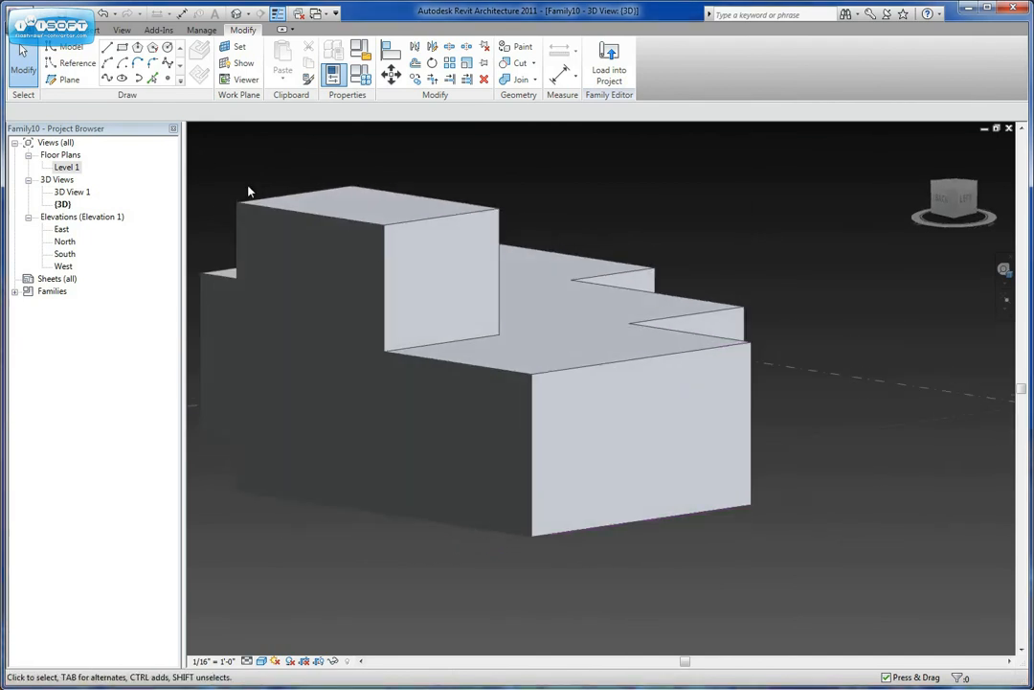
{"action": "left_click", "coordinate": [108, 48]}
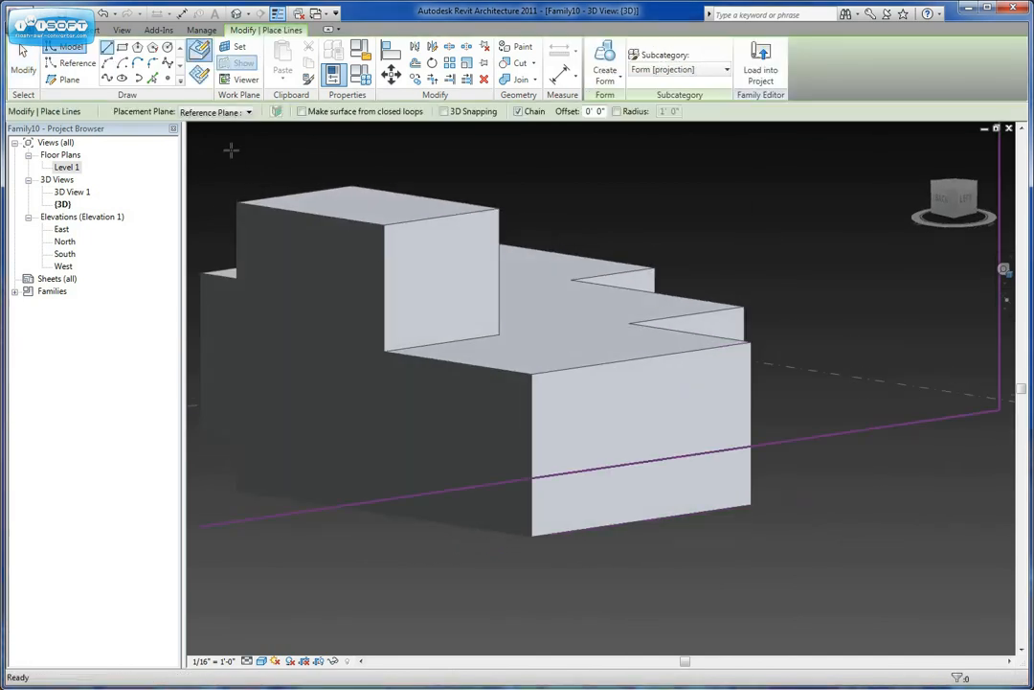
{"action": "left_click", "coordinate": [235, 115]}
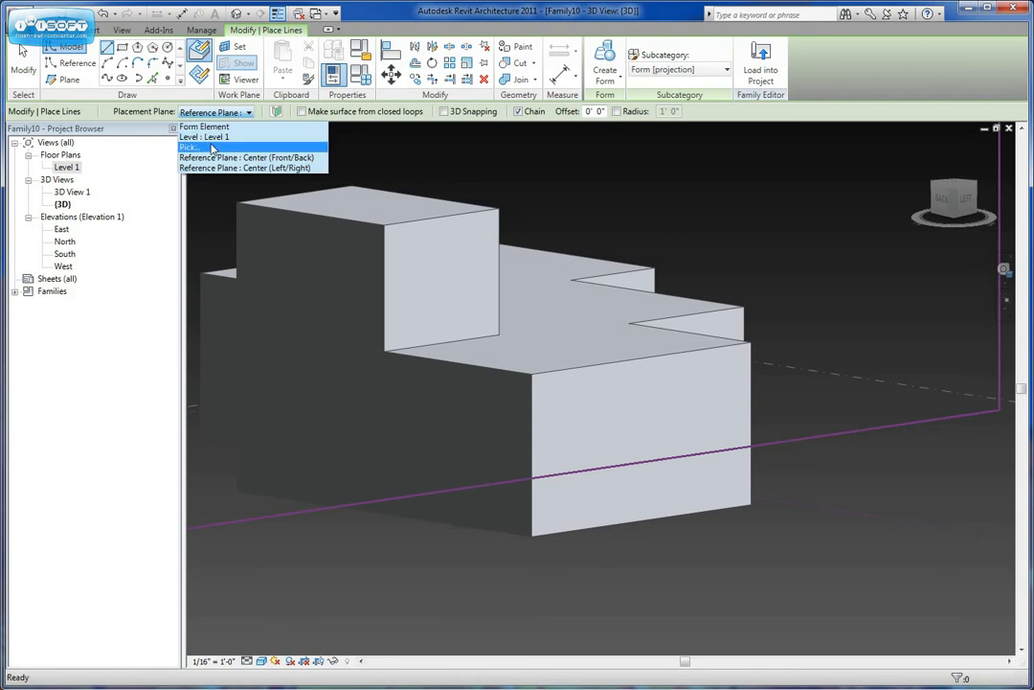
{"action": "left_click", "coordinate": [212, 148]}
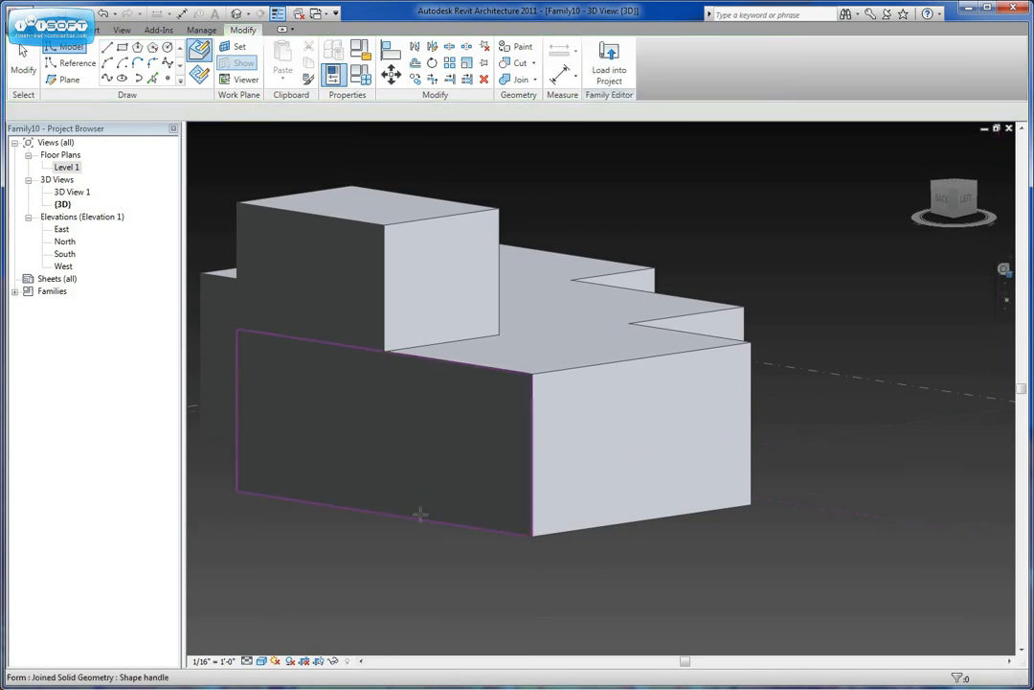
{"action": "left_click", "coordinate": [576, 416]}
{"action": "middle_click_drag", "start_coordinate": [574, 412], "coordinate": [552, 397], "text": "shift"}
{"action": "scroll", "coordinate": [553, 396], "scroll_direction": "up", "scroll_amount": 1}
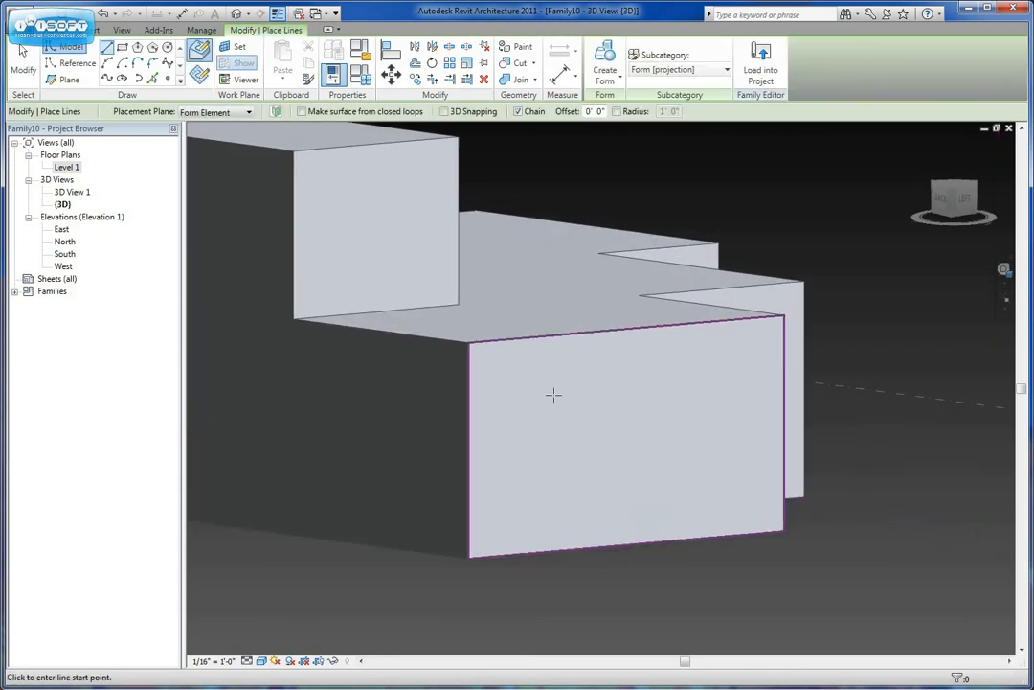
{"action": "left_click", "coordinate": [199, 54]}
Sketch a long, narrow rectangle in model lines near the bottom edge of the stepped form's end face
{"action": "left_click", "coordinate": [488, 530]}
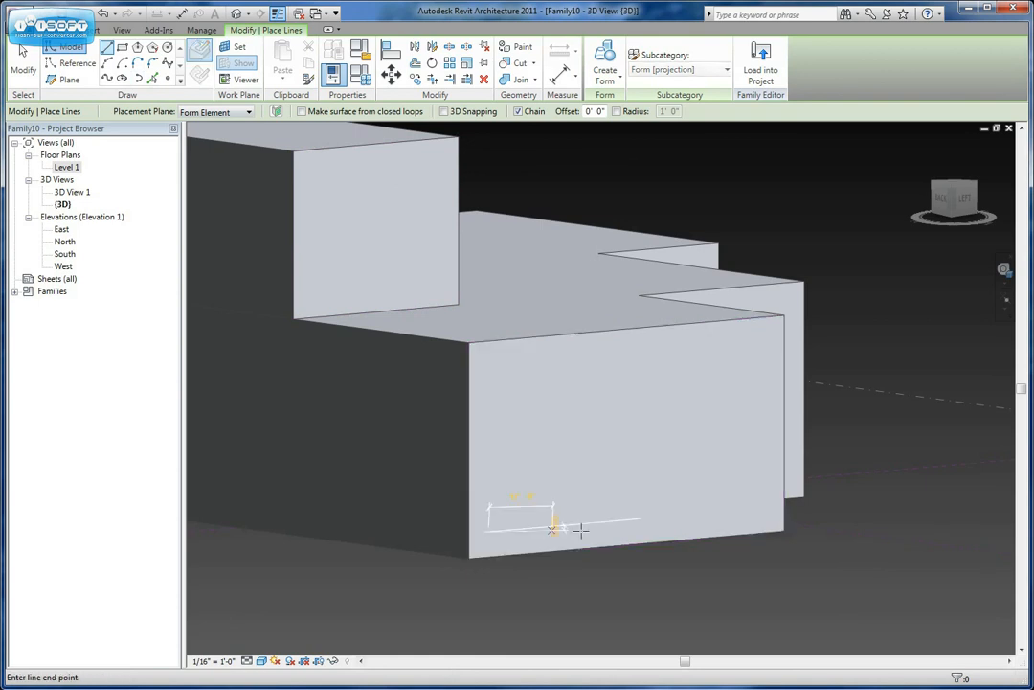
{"action": "left_click", "coordinate": [763, 508]}
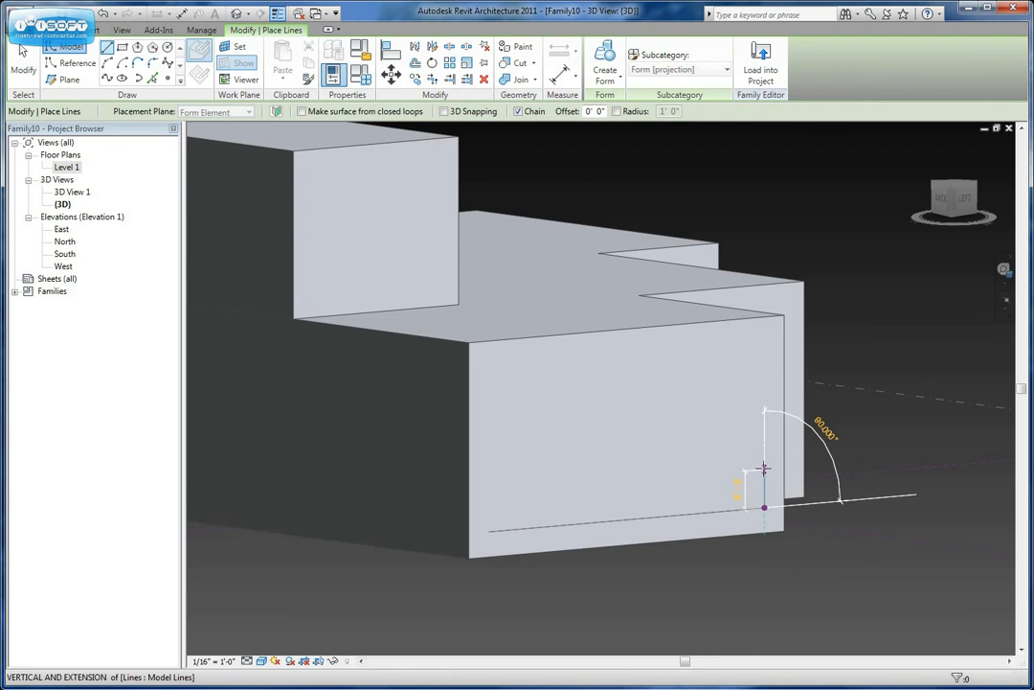
{"action": "left_click", "coordinate": [763, 468]}
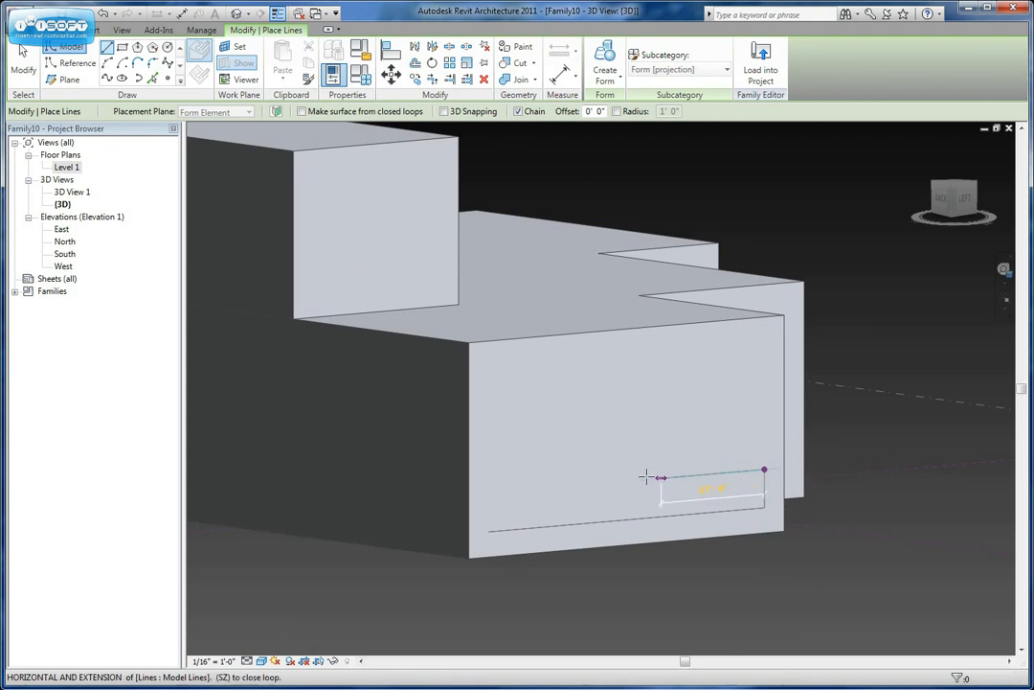
{"action": "left_click", "coordinate": [488, 491]}
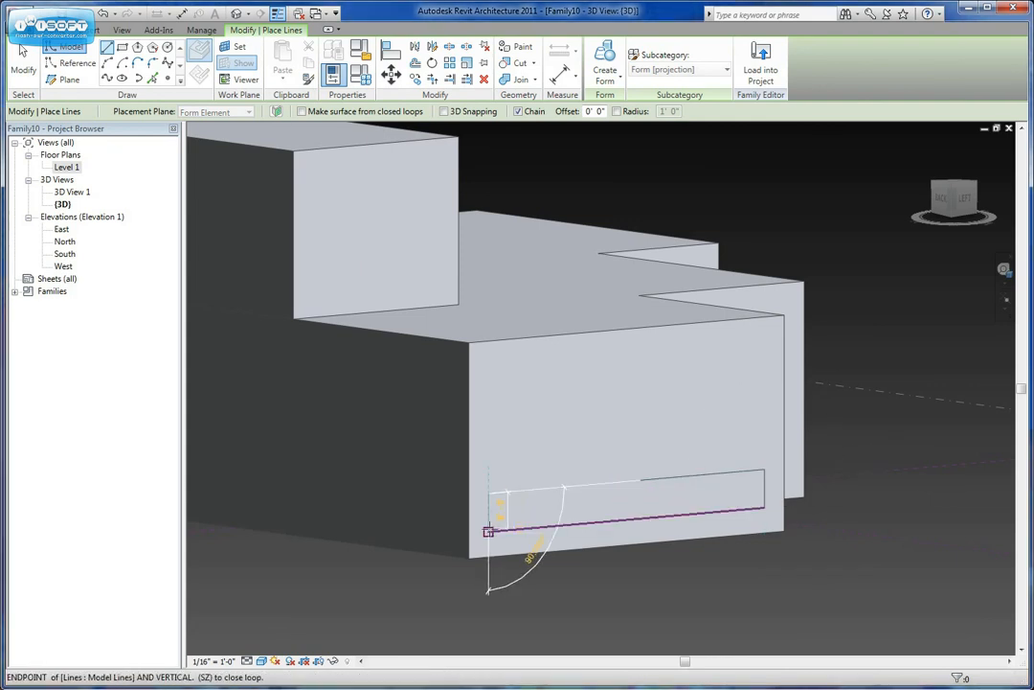
{"action": "left_click", "coordinate": [488, 531]}
{"action": "key", "text": "Escape"}
{"action": "key", "text": "Escape"}
Copy the rectangle's four lines straight up twice, making three evenly stacked rectangles on the end face
{"action": "middle_click_drag", "start_coordinate": [581, 525], "coordinate": [547, 487], "text": "shift"}
{"action": "scroll", "coordinate": [533, 503], "scroll_direction": "up", "scroll_amount": 2}
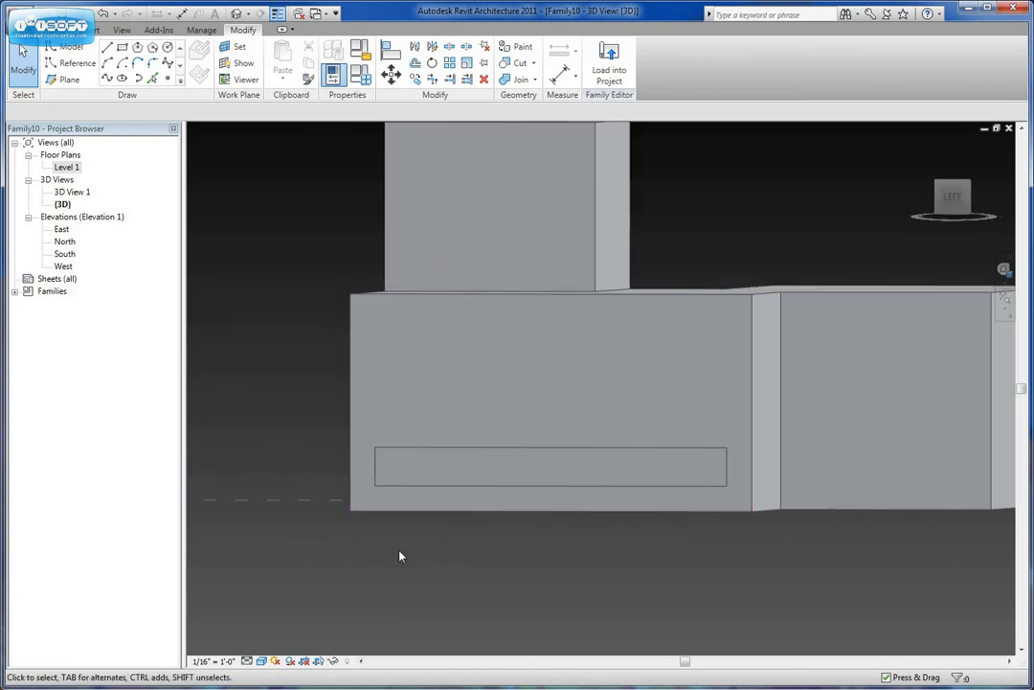
{"action": "mouse_move", "coordinate": [342, 547]}
{"action": "left_mouse_down"}
{"action": "mouse_move", "coordinate": [737, 380]}
{"action": "mouse_move", "coordinate": [756, 382]}
{"action": "left_mouse_up"}
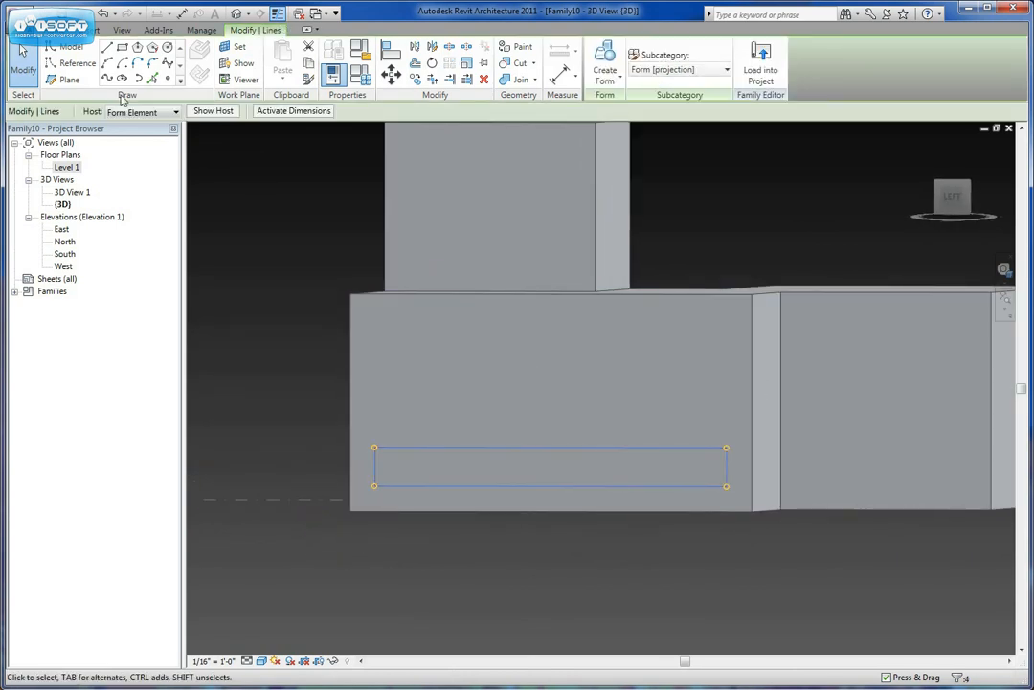
{"action": "left_click", "coordinate": [415, 79]}
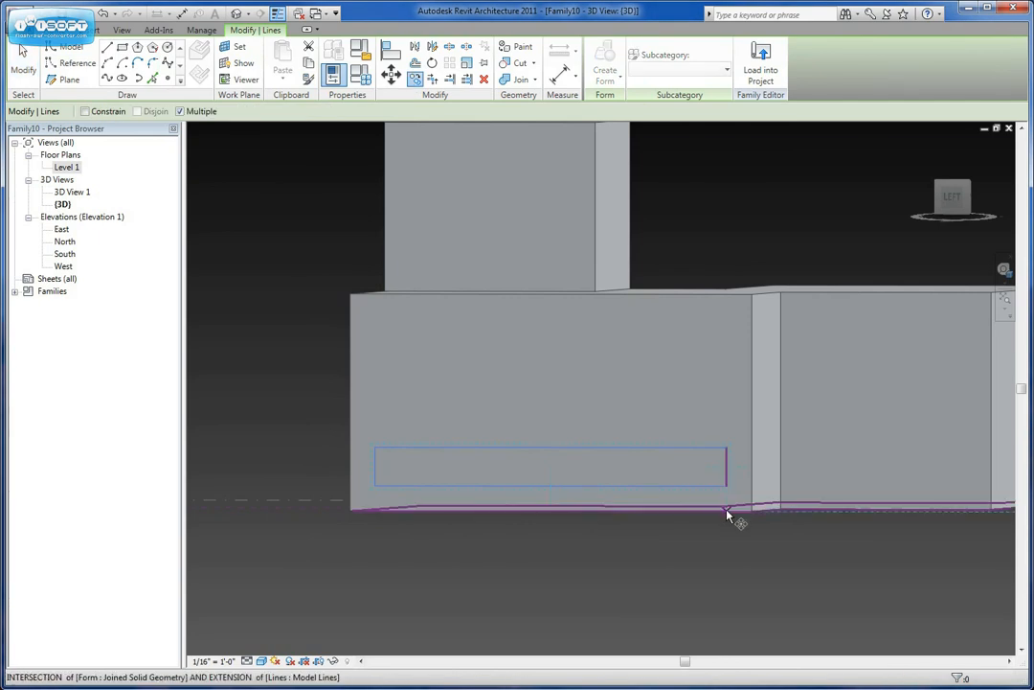
{"action": "left_click", "coordinate": [706, 443]}
{"action": "left_click", "coordinate": [730, 412]}
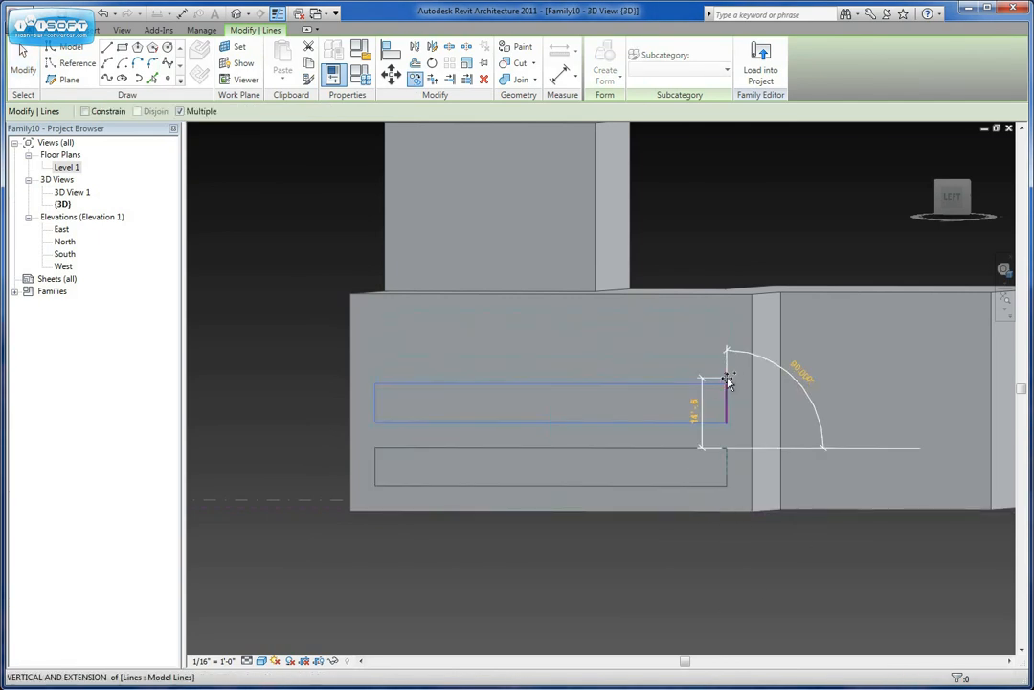
{"action": "left_click", "coordinate": [727, 384]}
{"action": "key", "text": "Escape"}
{"action": "key", "text": "Escape"}
Create a void form from the lowest rectangle to cut a recess into the end face
{"action": "scroll", "coordinate": [632, 411], "scroll_direction": "down", "scroll_amount": 2}
{"action": "middle_click_drag", "start_coordinate": [632, 411], "coordinate": [775, 488], "text": "shift"}
{"action": "scroll", "coordinate": [706, 473], "scroll_direction": "up", "scroll_amount": 2}
{"action": "key", "text": "Tab"}
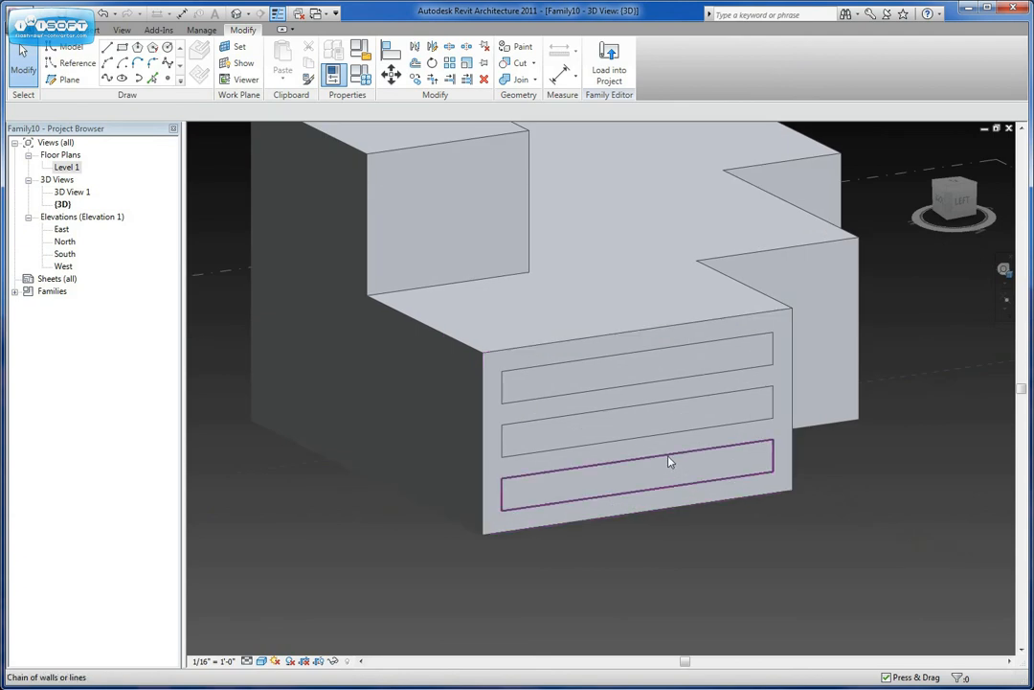
{"action": "left_click", "coordinate": [670, 461]}
{"action": "left_click", "coordinate": [605, 74]}
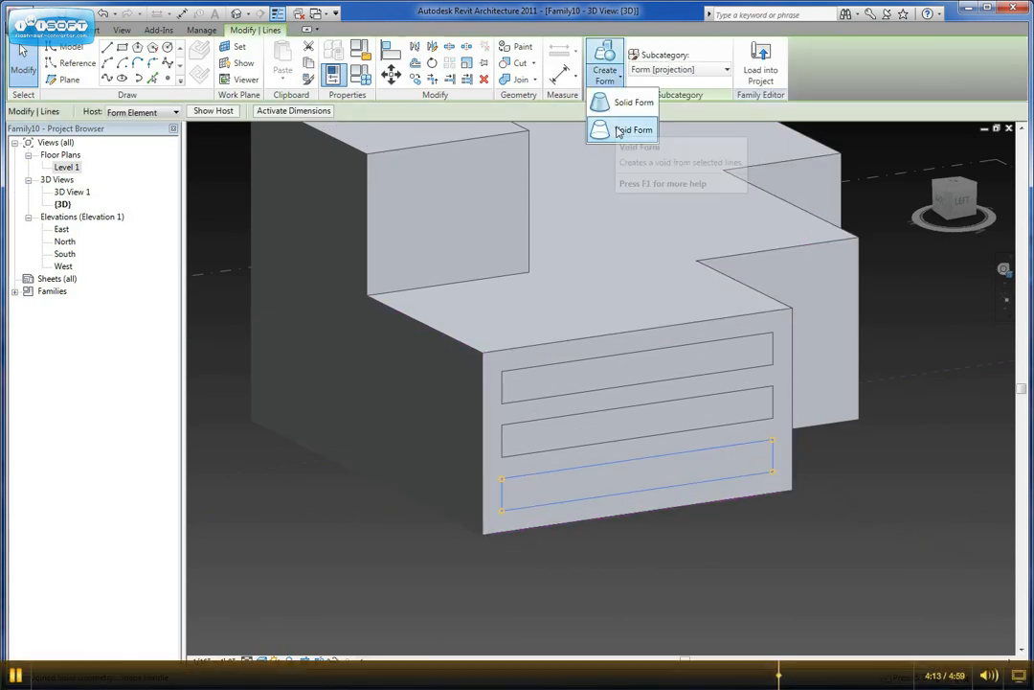
{"action": "left_click", "coordinate": [618, 130]}
{"action": "middle_click_drag", "start_coordinate": [651, 526], "coordinate": [696, 419], "text": "shift"}
{"action": "left_click", "coordinate": [692, 538]}
Make the lowest recess much shallower by editing the depth dimension of its back face
{"action": "scroll", "coordinate": [694, 538], "scroll_direction": "down", "scroll_amount": 1}
{"action": "scroll", "coordinate": [630, 407], "scroll_direction": "up", "scroll_amount": 2}
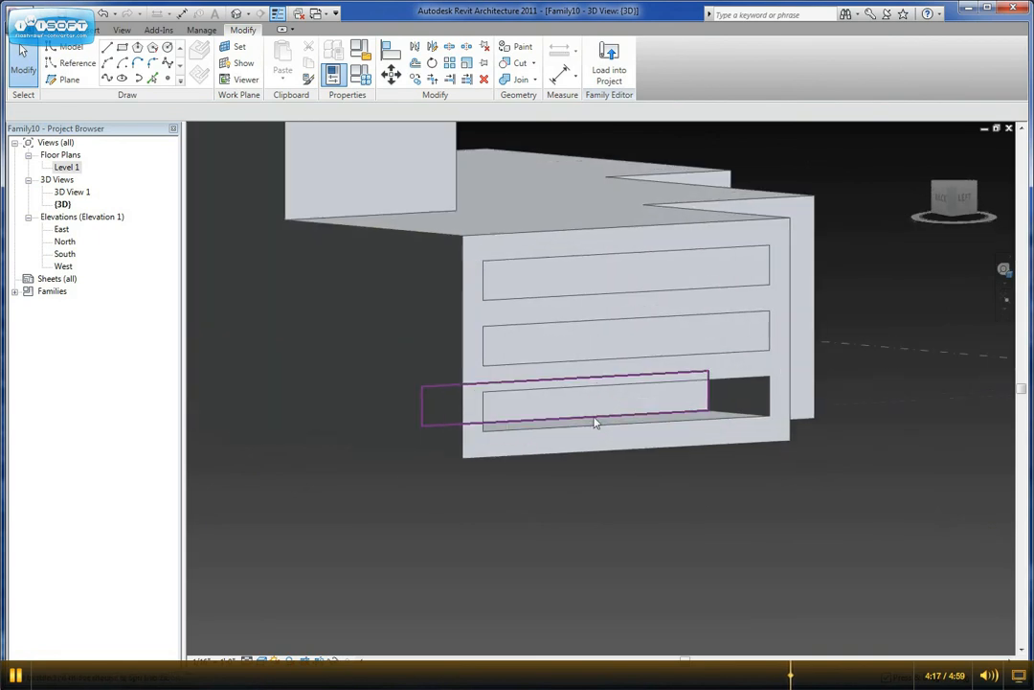
{"action": "left_click", "coordinate": [612, 409]}
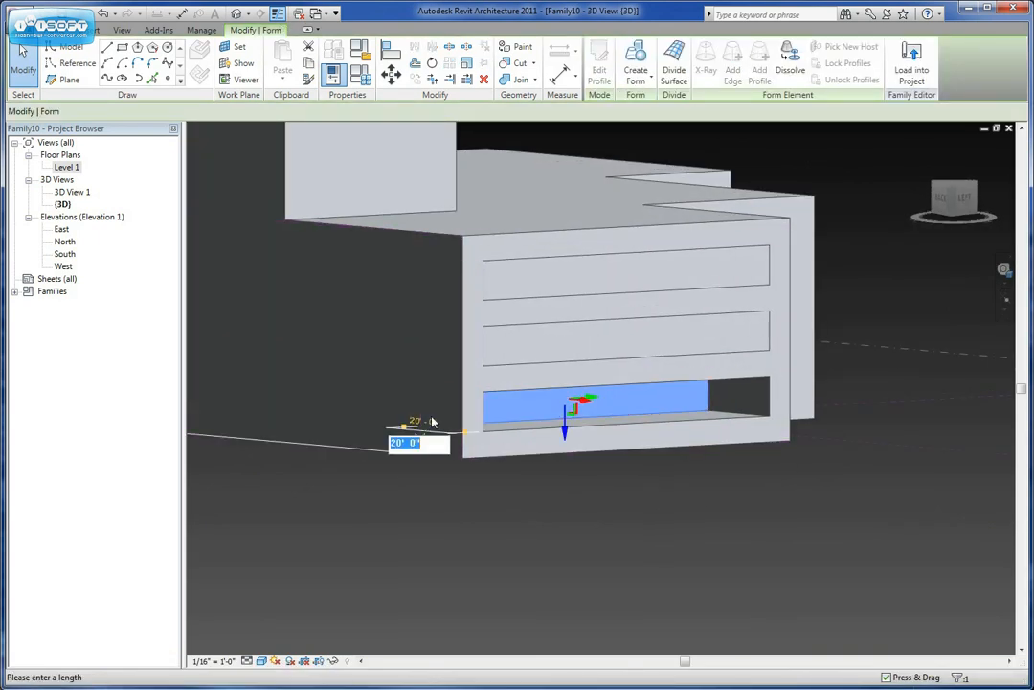
{"action": "key", "text": "Return"}
{"action": "left_click", "coordinate": [628, 515]}
Try to create a void form from the middle and upper rectangles together
{"action": "middle_click_drag", "start_coordinate": [628, 515], "coordinate": [702, 546], "text": "shift"}
{"action": "key", "text": "Tab"}
{"action": "left_click", "coordinate": [670, 462]}
{"action": "key", "text": "Tab"}
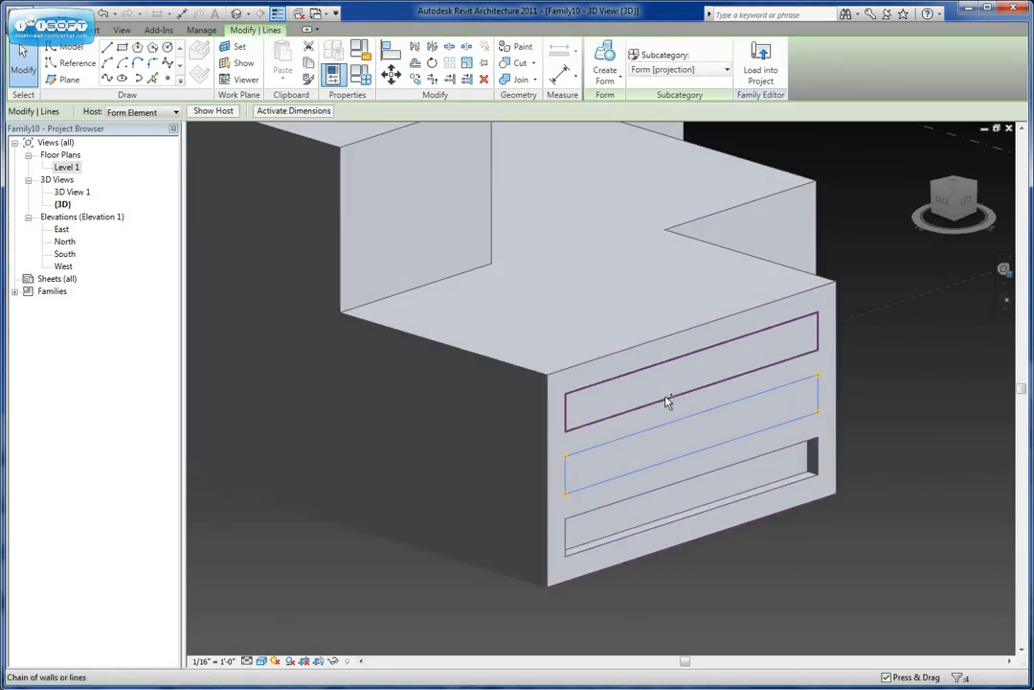
{"action": "left_click", "coordinate": [667, 398], "text": "ctrl"}
{"action": "left_click", "coordinate": [605, 77]}
{"action": "left_click", "coordinate": [621, 131]}
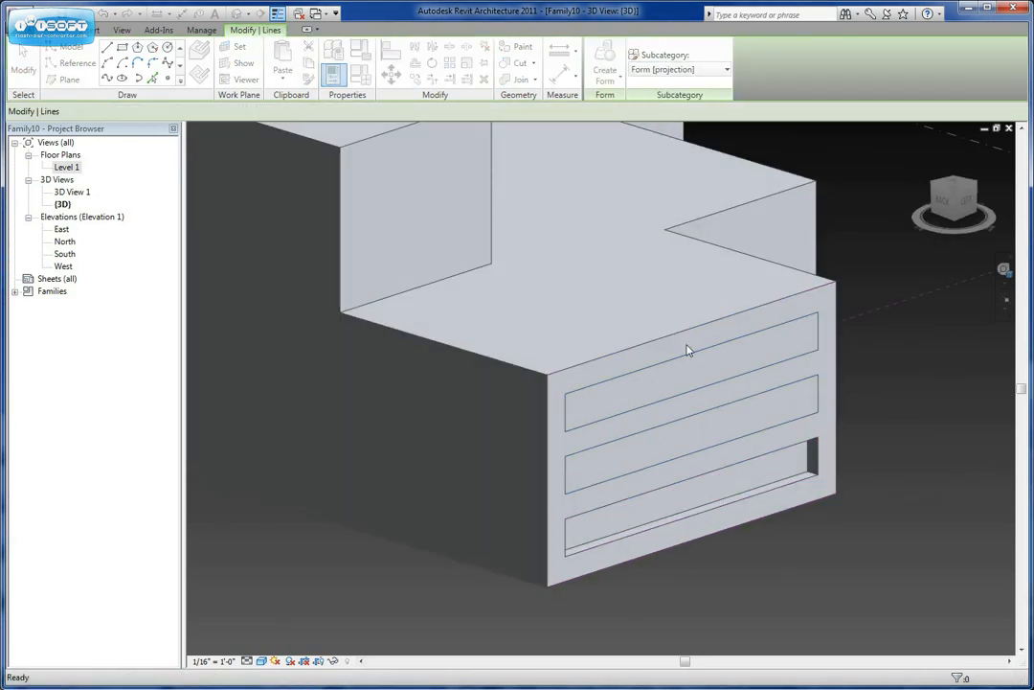
{"action": "left_click", "coordinate": [642, 403]}
Create separate void forms from the upper rectangle and the middle rectangle on the end face
{"action": "key", "text": "Tab"}
{"action": "left_click", "coordinate": [662, 368]}
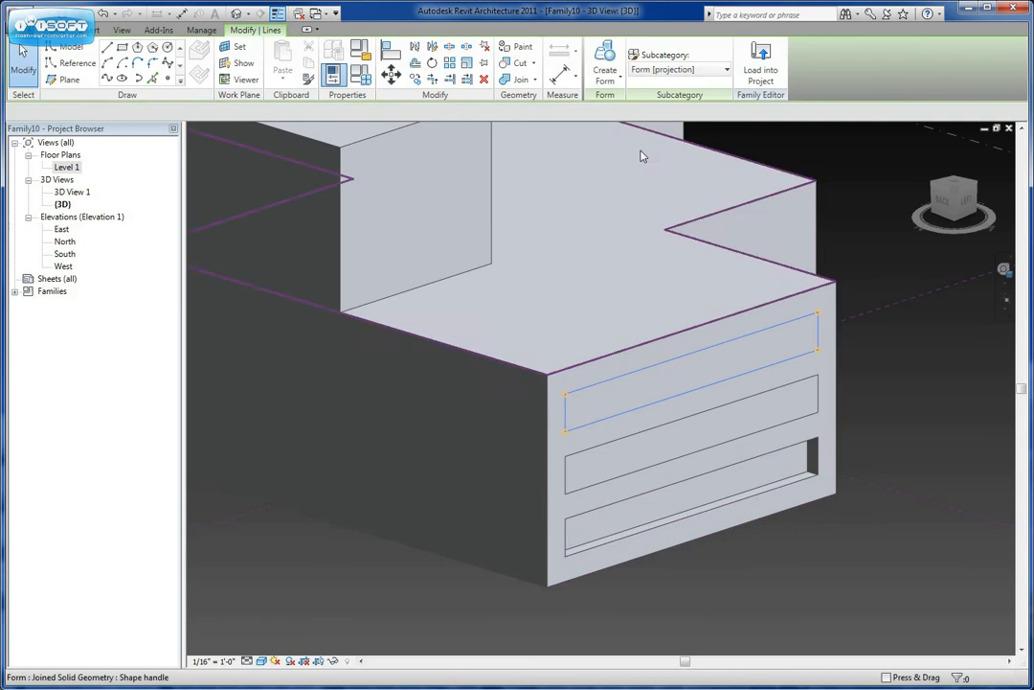
{"action": "left_click", "coordinate": [619, 132]}
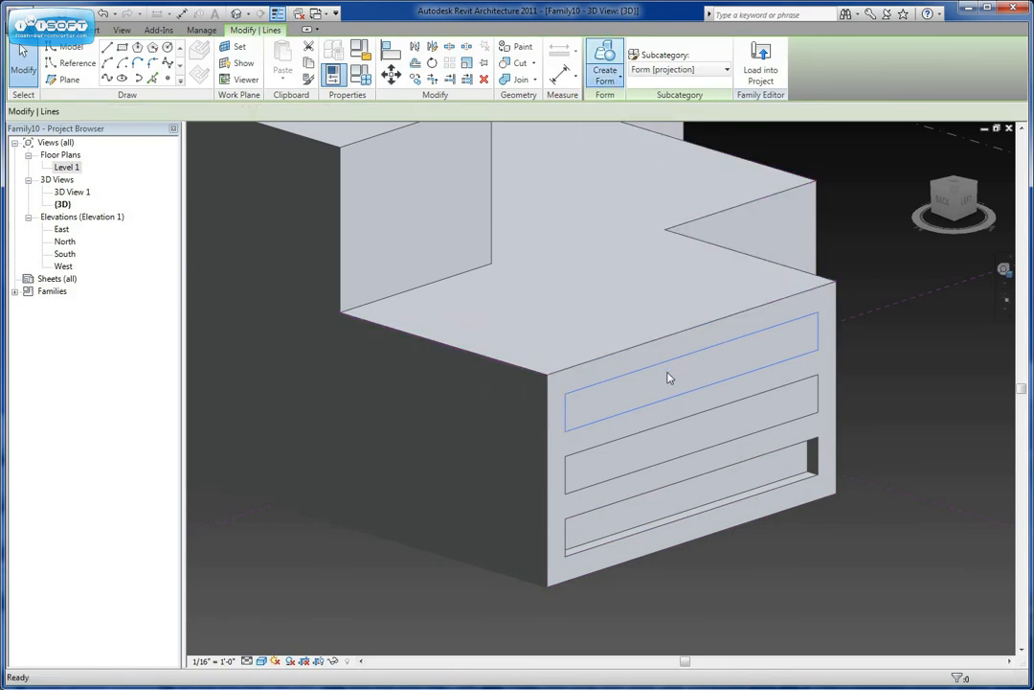
{"action": "left_click", "coordinate": [673, 427]}
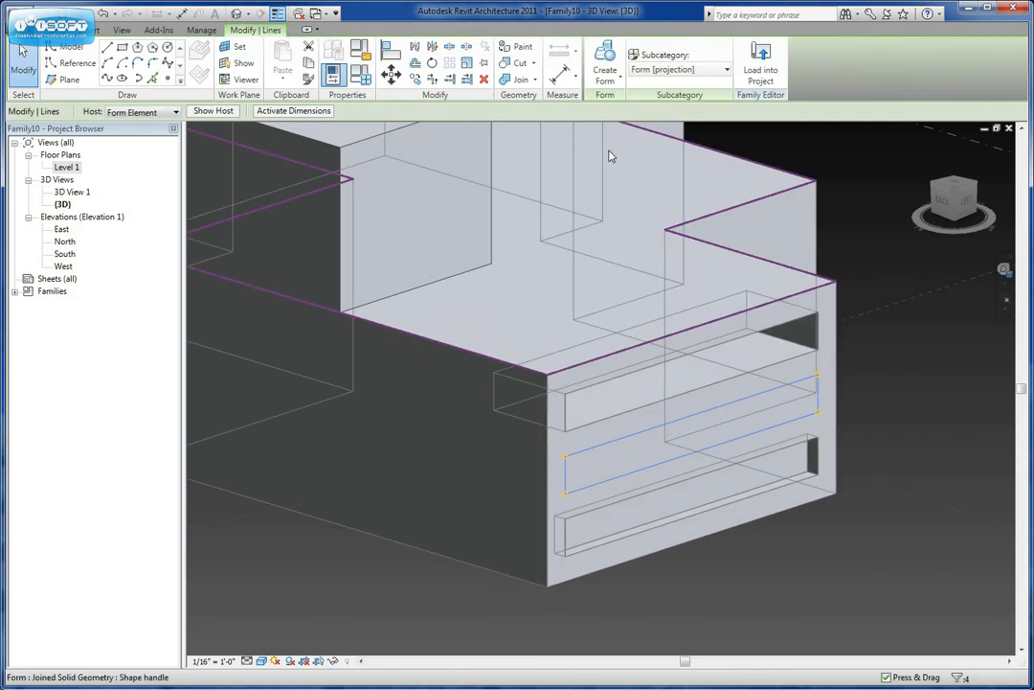
{"action": "left_click", "coordinate": [605, 72]}
{"action": "left_click", "coordinate": [619, 131]}
{"action": "left_click", "coordinate": [746, 547]}
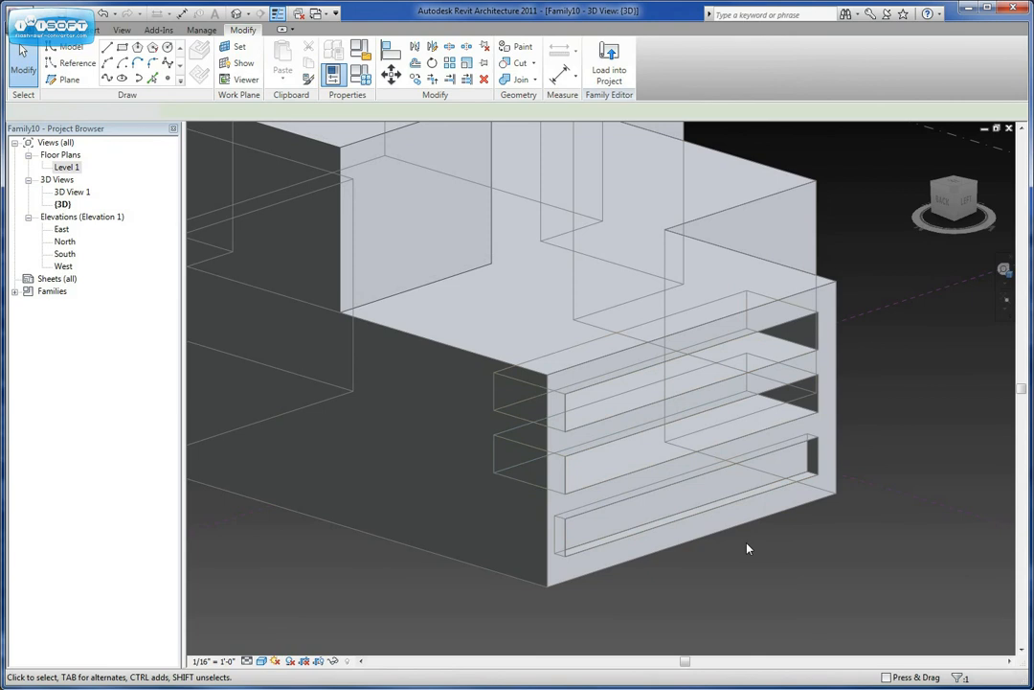
Set the depth of the middle recess to 5' 0" at its back face
{"action": "middle_click_drag", "start_coordinate": [746, 547], "coordinate": [670, 323], "text": "shift"}
{"action": "left_click", "coordinate": [671, 328]}
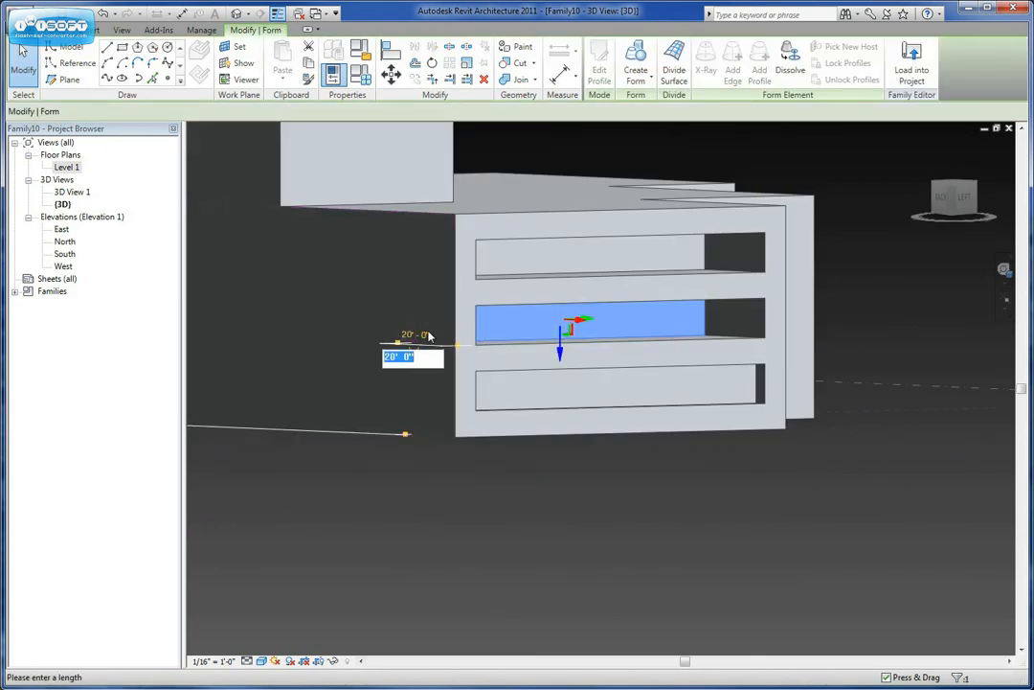
{"action": "key", "text": "Return"}
Set the depth of the upper recess to 6' at its back face
{"action": "scroll", "coordinate": [586, 530], "scroll_direction": "up", "scroll_amount": 2}
{"action": "middle_click_drag", "start_coordinate": [586, 530], "coordinate": [647, 589], "text": "shift"}
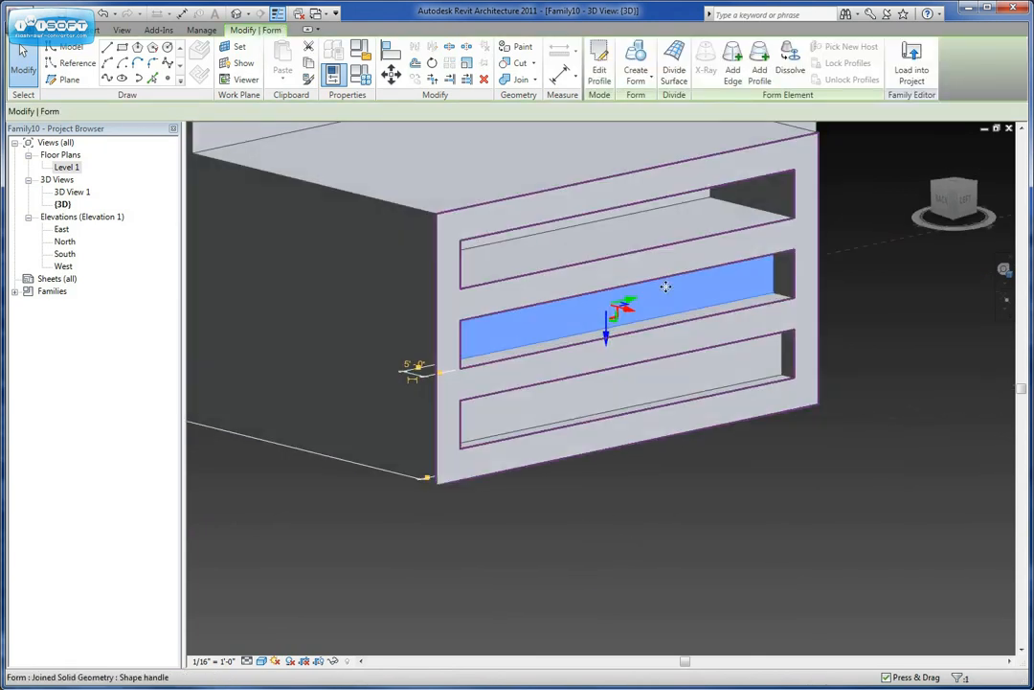
{"action": "middle_click_drag", "start_coordinate": [571, 220], "coordinate": [568, 205], "text": "shift"}
{"action": "left_click", "coordinate": [571, 221]}
{"action": "left_click", "coordinate": [387, 256]}
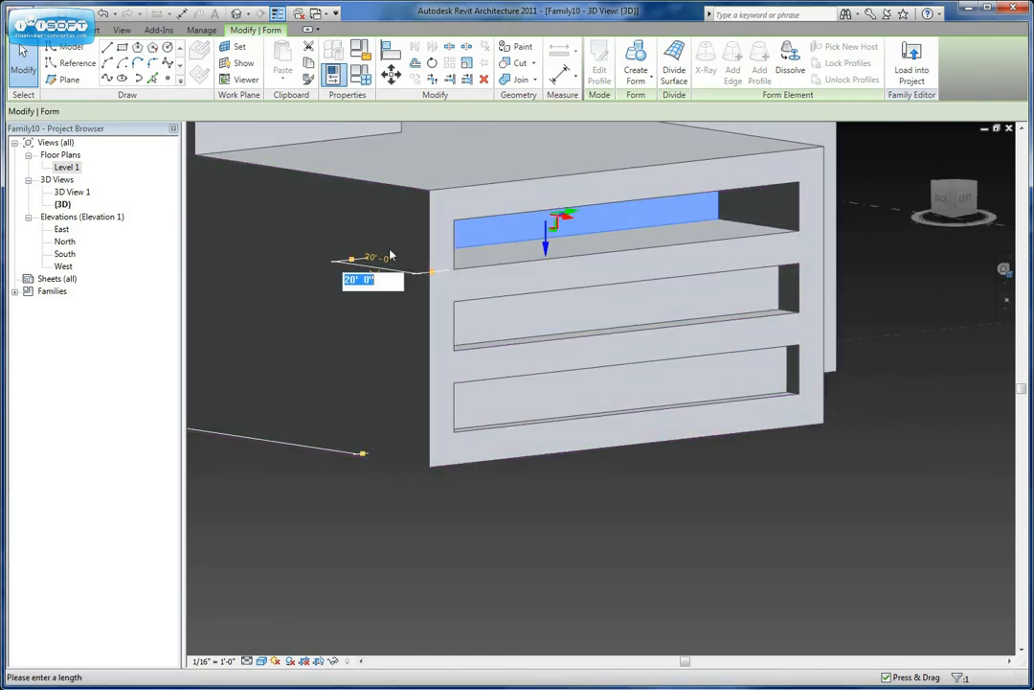
{"action": "type", "text": "6"}
{"action": "key", "text": "Return"}
{"action": "middle_click_drag", "start_coordinate": [681, 504], "coordinate": [777, 532], "text": "shift"}
{"action": "left_click", "coordinate": [778, 532]}
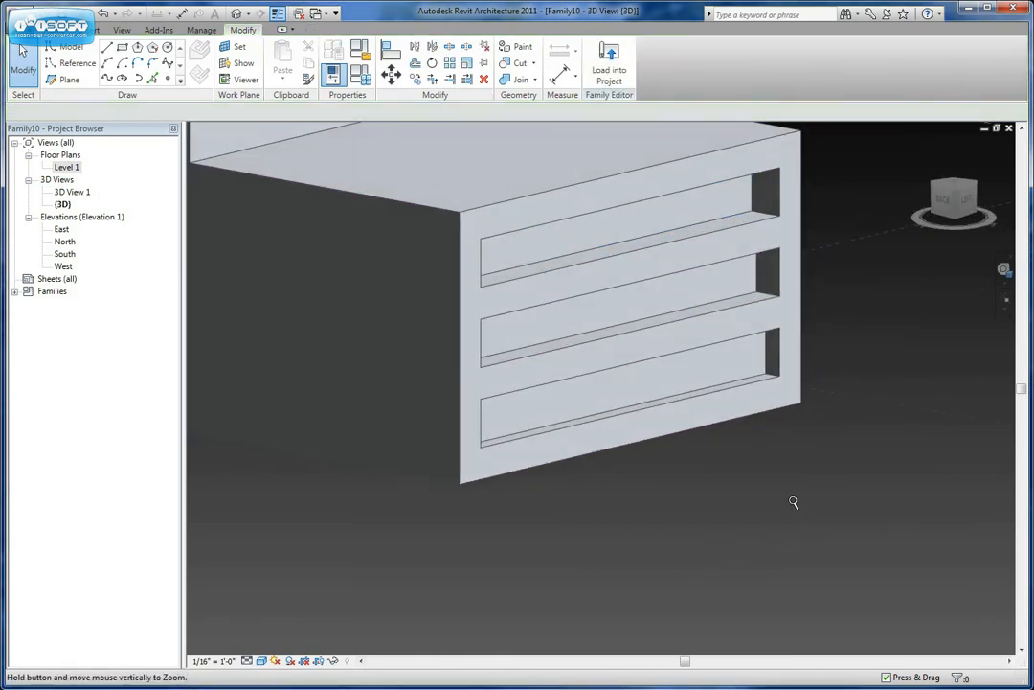
Examine the whole building mass together with the three recesses in its end face
{"action": "scroll", "coordinate": [789, 496], "scroll_direction": "down", "scroll_amount": 3}
{"action": "middle_click_drag", "start_coordinate": [784, 489], "coordinate": [568, 515], "text": "shift"}
{"action": "scroll", "coordinate": [815, 483], "scroll_direction": "down", "scroll_amount": 3}
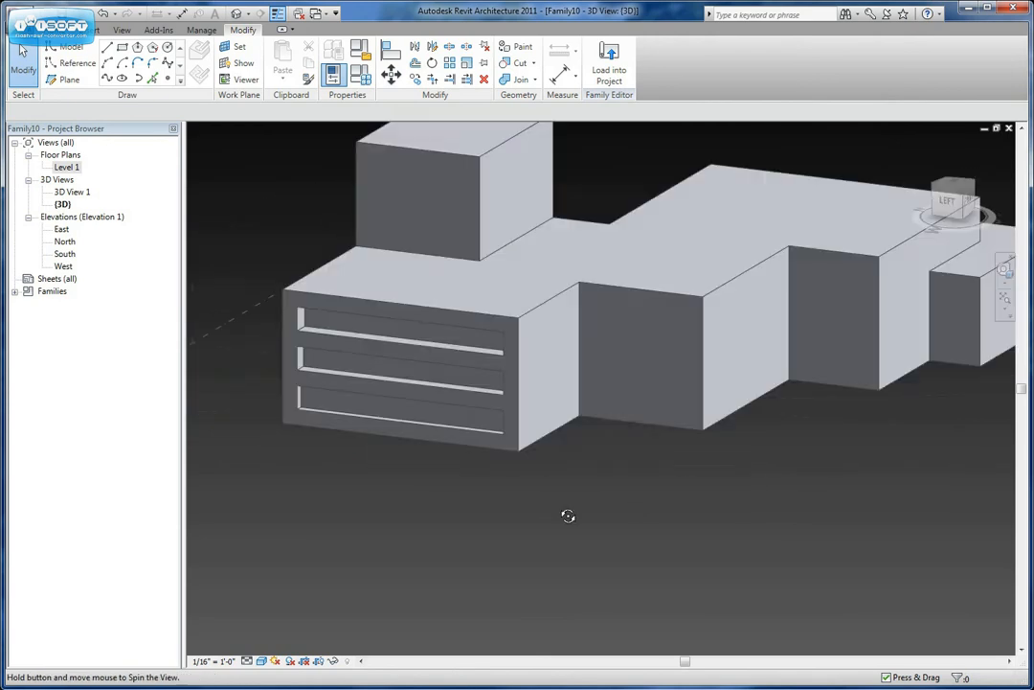
{"action": "middle_click_drag", "start_coordinate": [699, 505], "coordinate": [715, 563]}
{"action": "scroll", "coordinate": [607, 462], "scroll_direction": "down", "scroll_amount": 2}
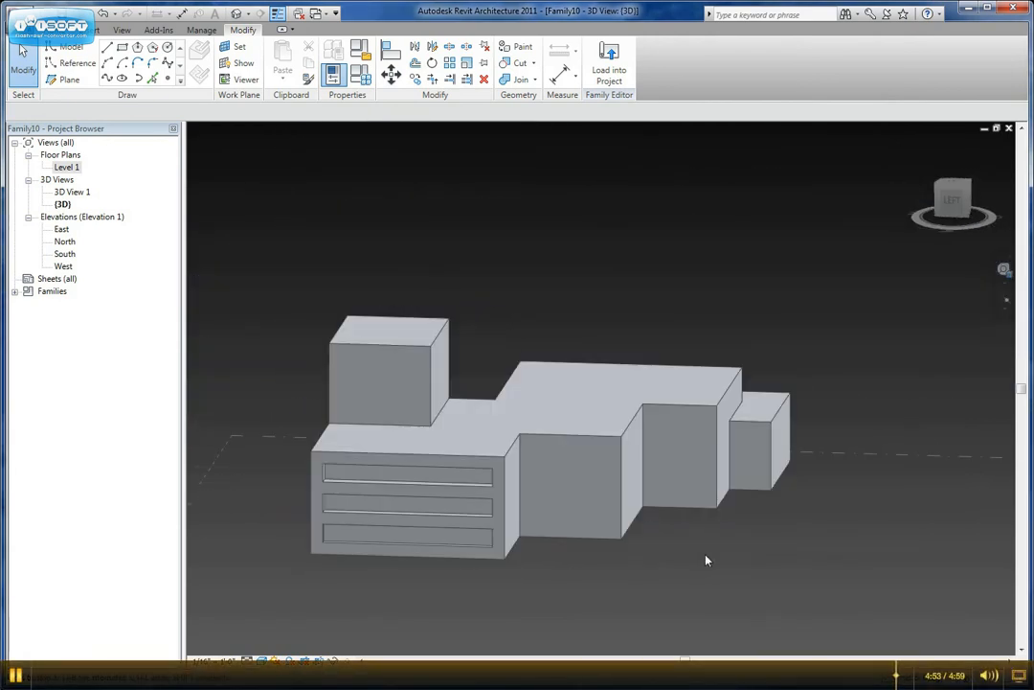